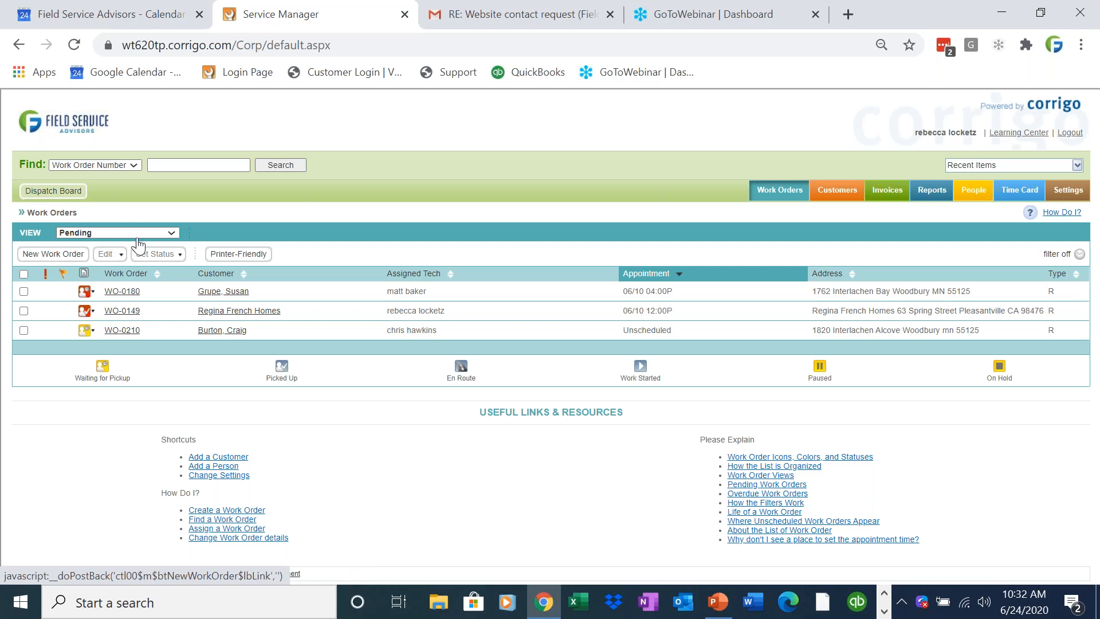
Find the customer by name in the customer records and start a new work order from their profile.
left_click(839, 191)
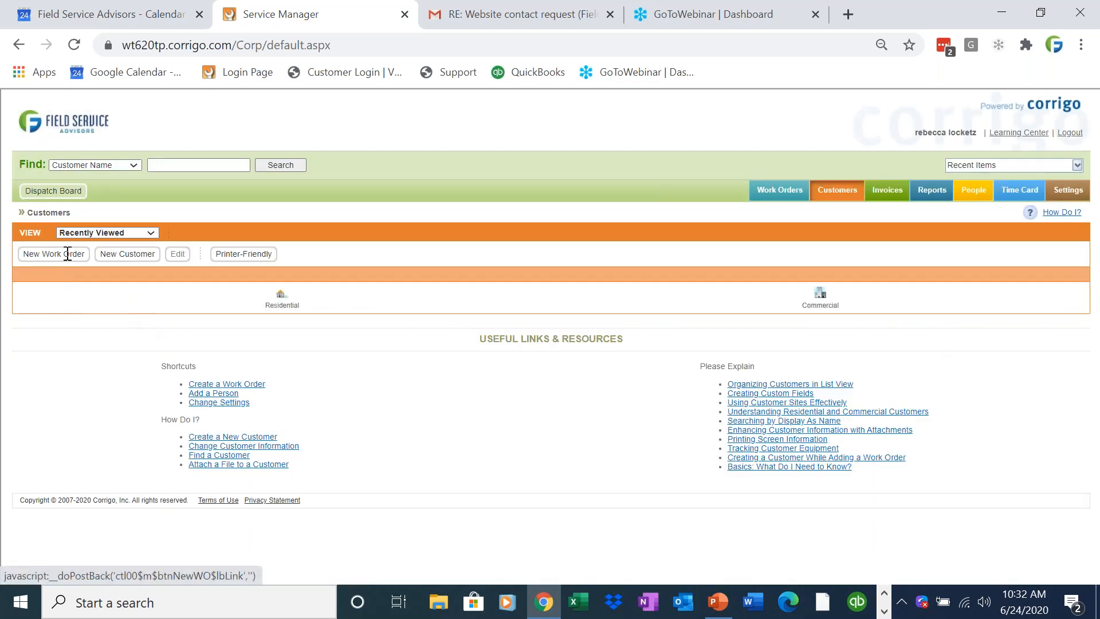
left_click(172, 167)
type("rebeccac")
key("BackSpace")
key("BackSpace")
key("BackSpace")
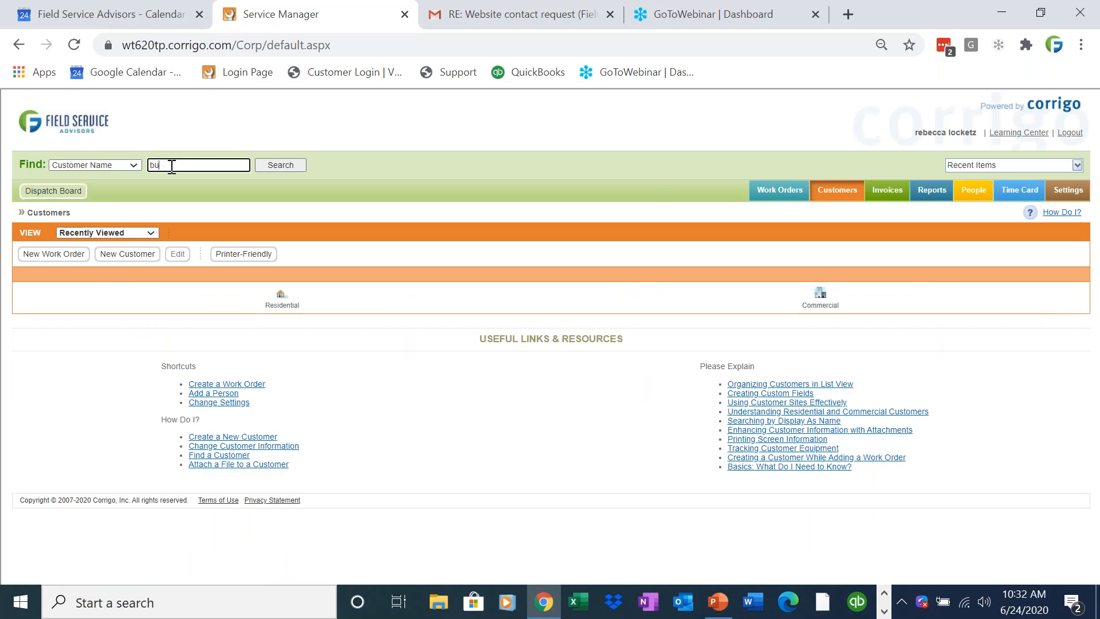
left_click(275, 166)
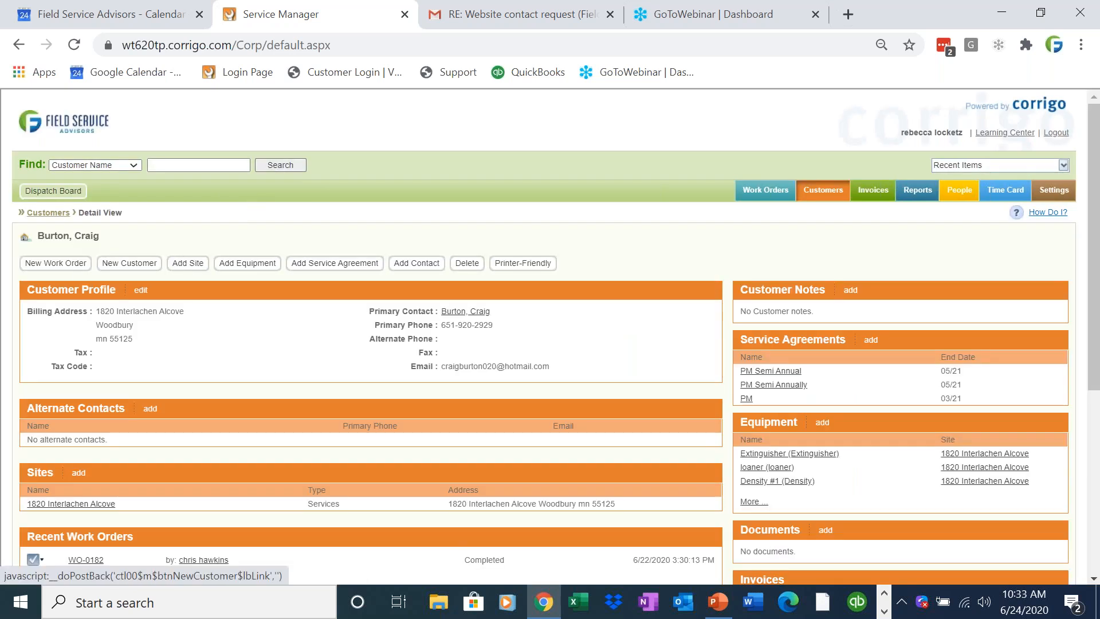
left_click(64, 265)
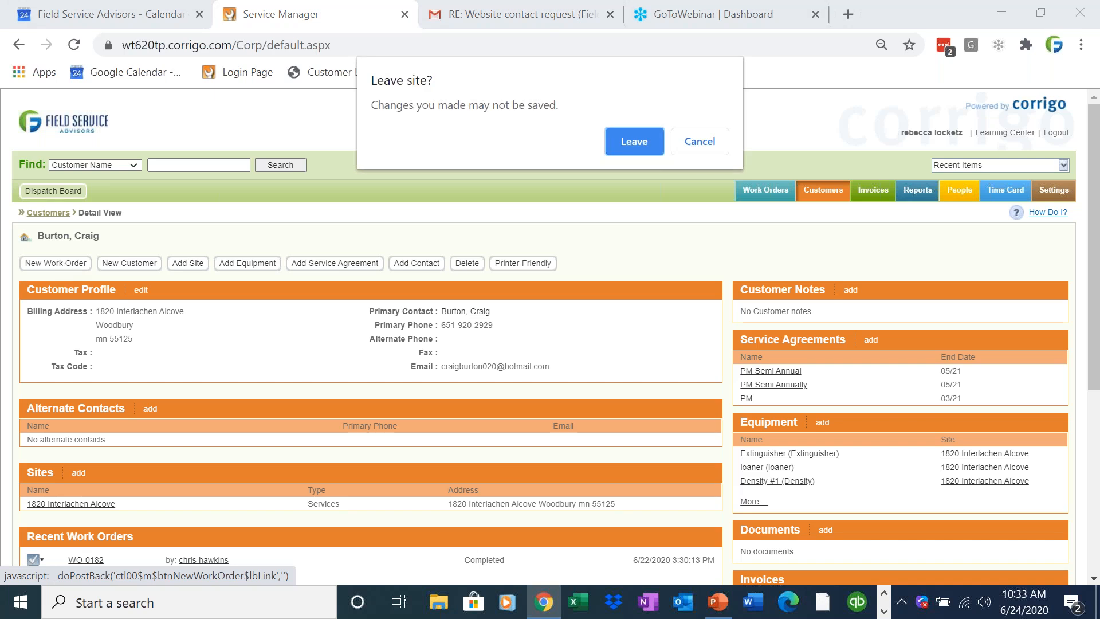
left_click(655, 145)
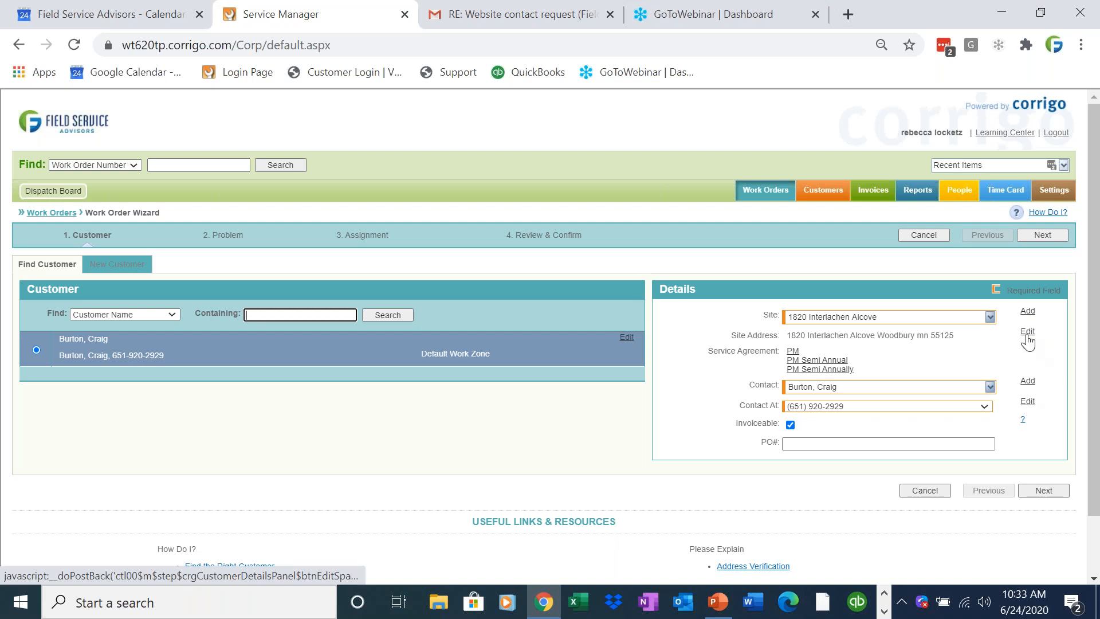
Examine the site's editable address information and the available contact-at options for the work order.
left_click(972, 334)
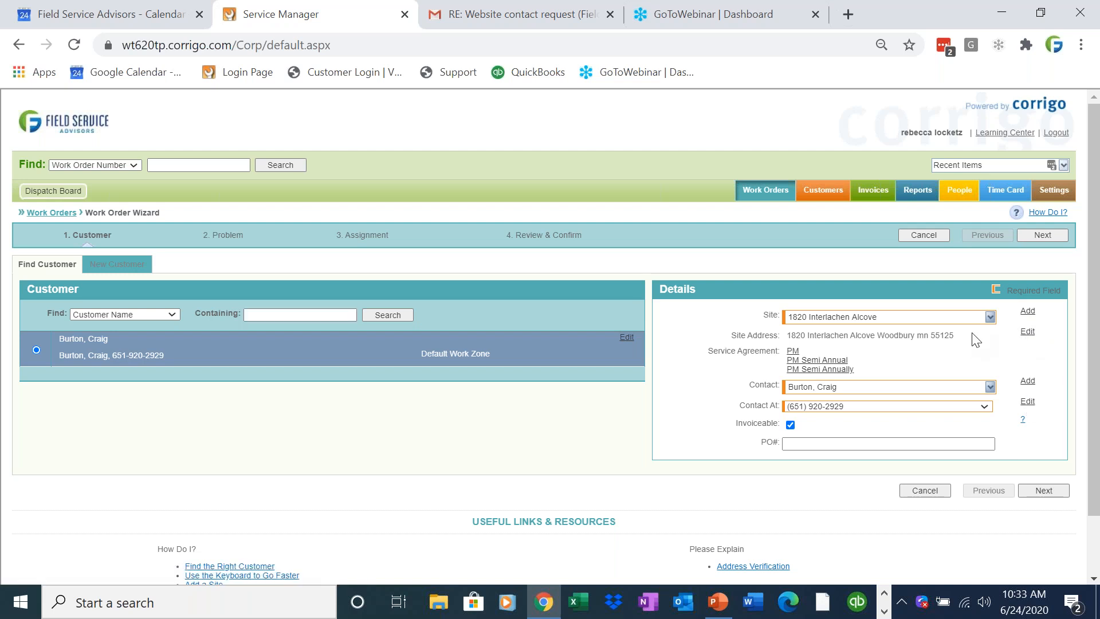
left_click(1027, 334)
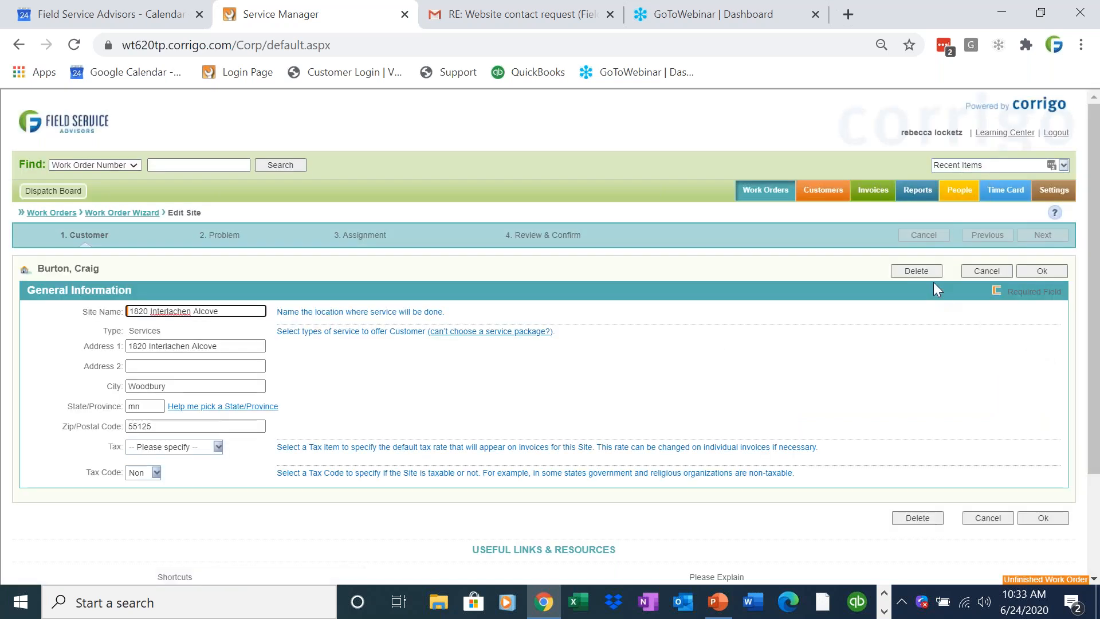
left_click(996, 272)
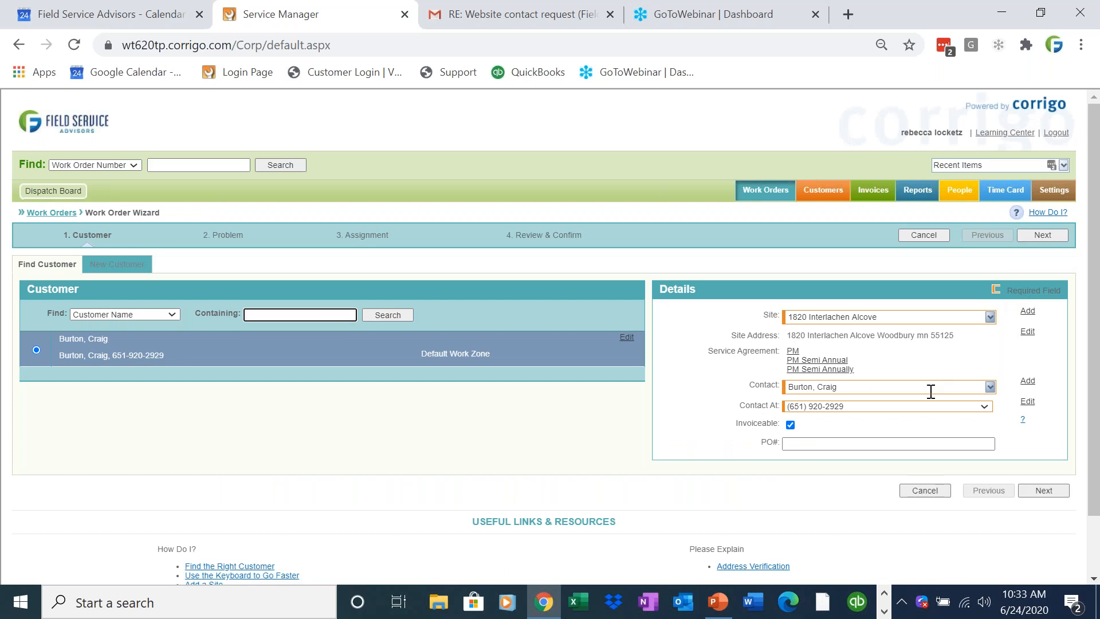
left_click(987, 406)
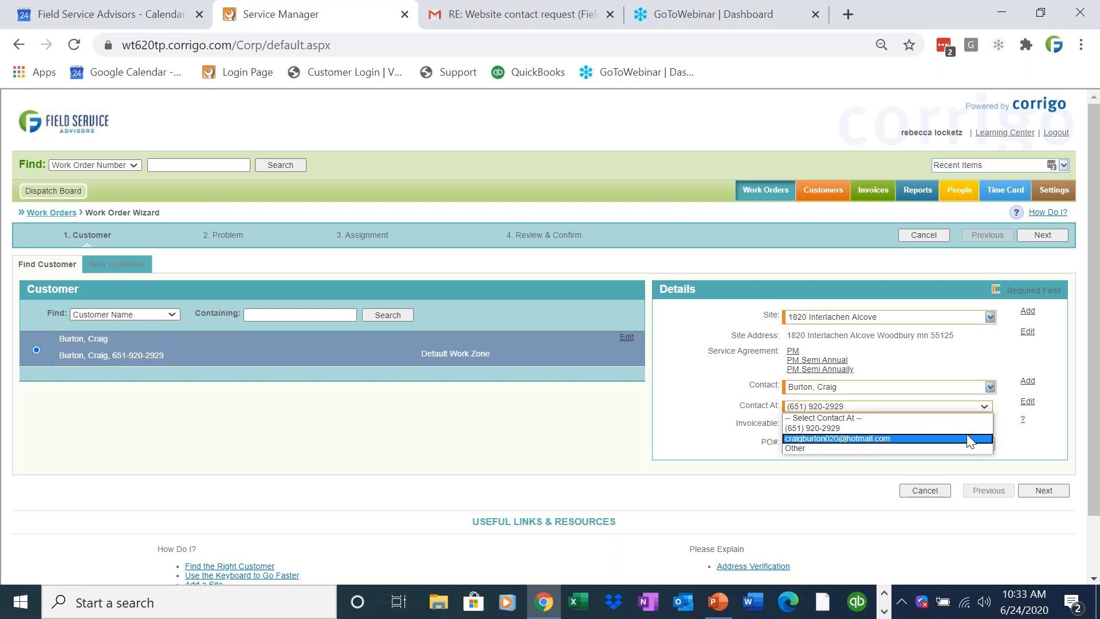
left_click(985, 407)
Log the problem as category Service/Repair, service No cool, with the description "Customer said that they have no A/C in home.".
left_click(1050, 494)
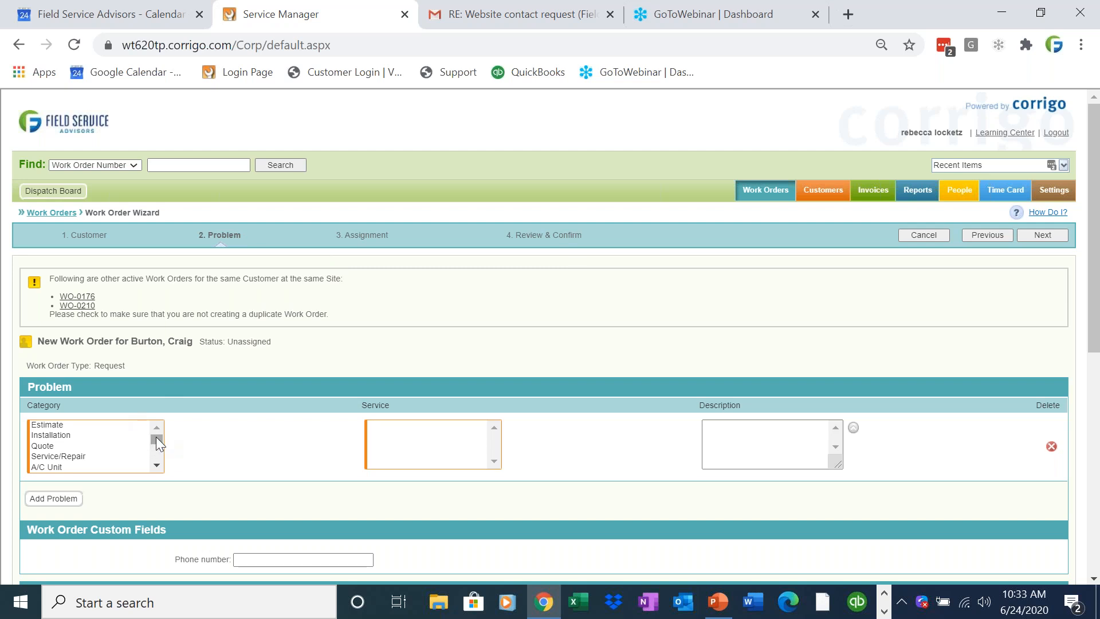
left_click(104, 457)
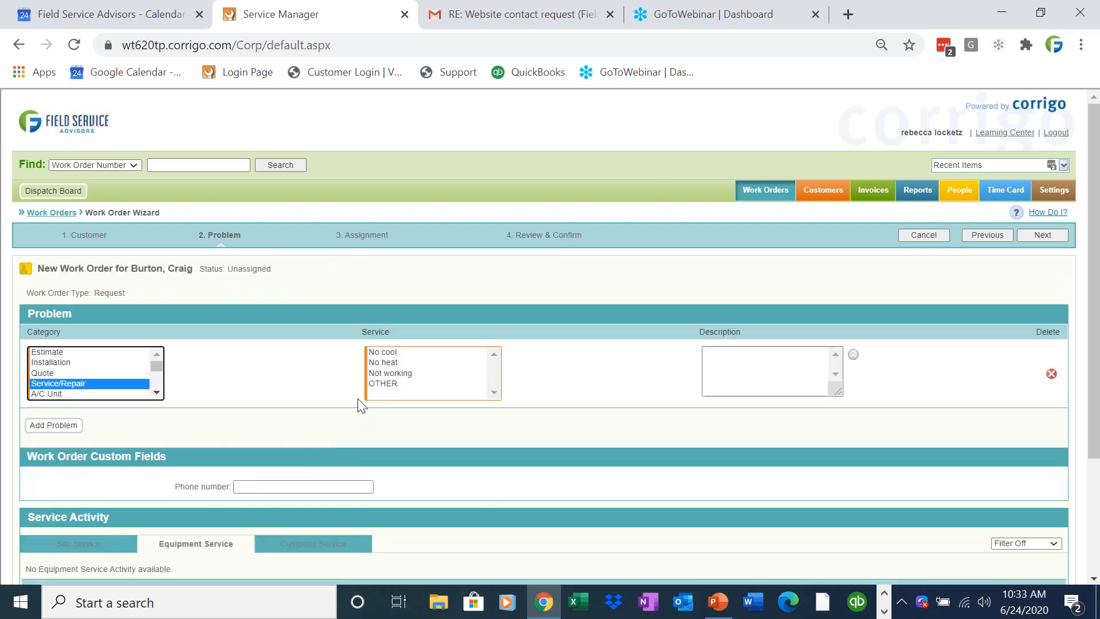
left_click(392, 362)
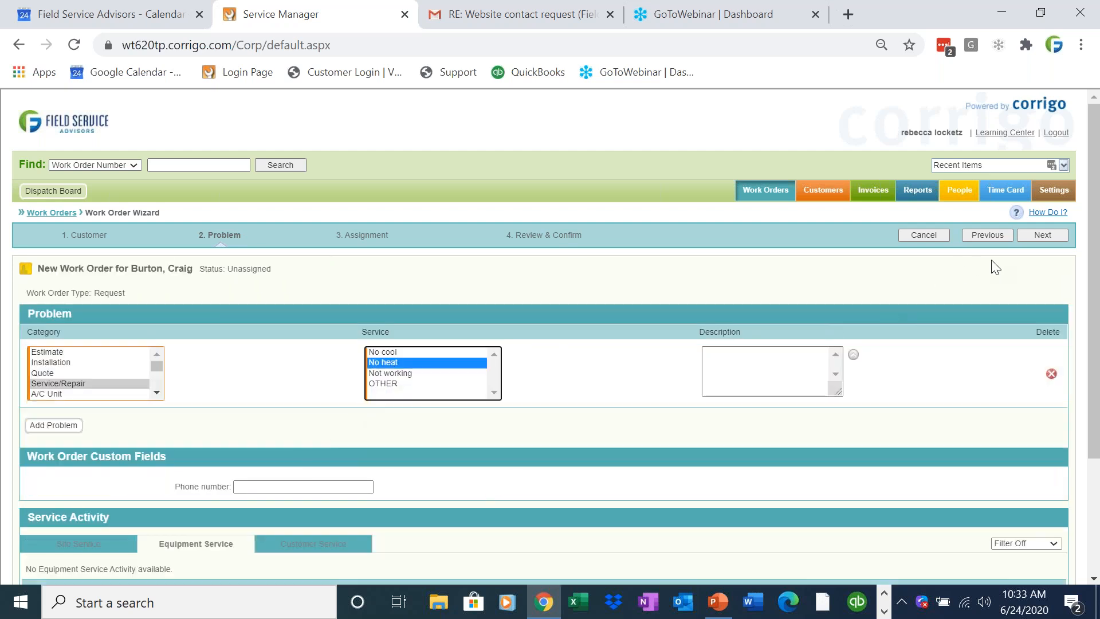
left_click(725, 383)
type("Customer said")
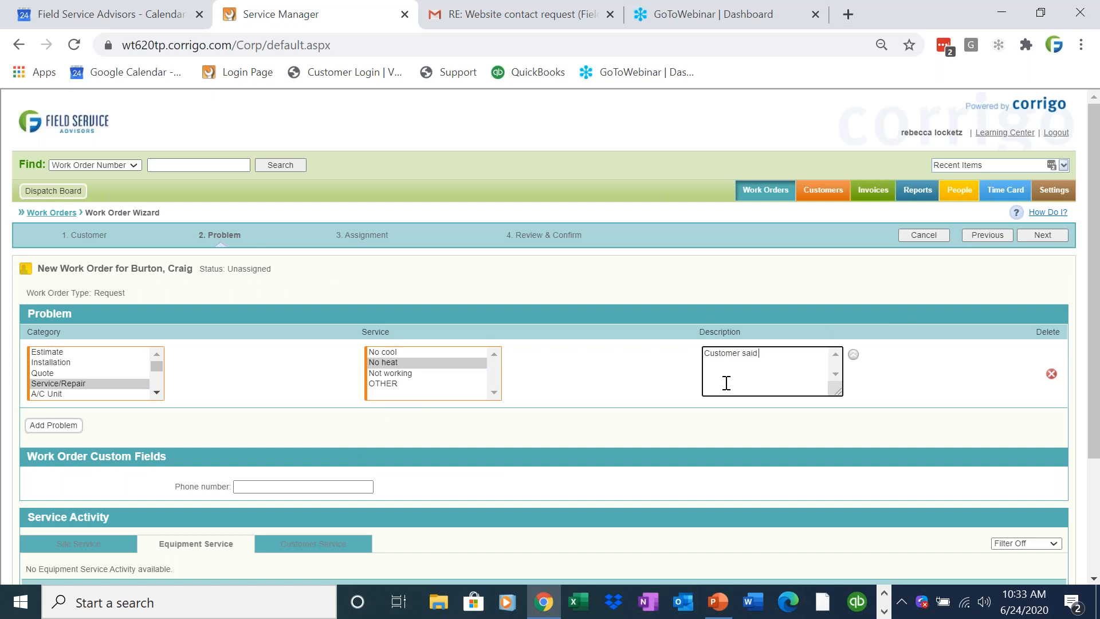
left_click(403, 353)
left_click(783, 365)
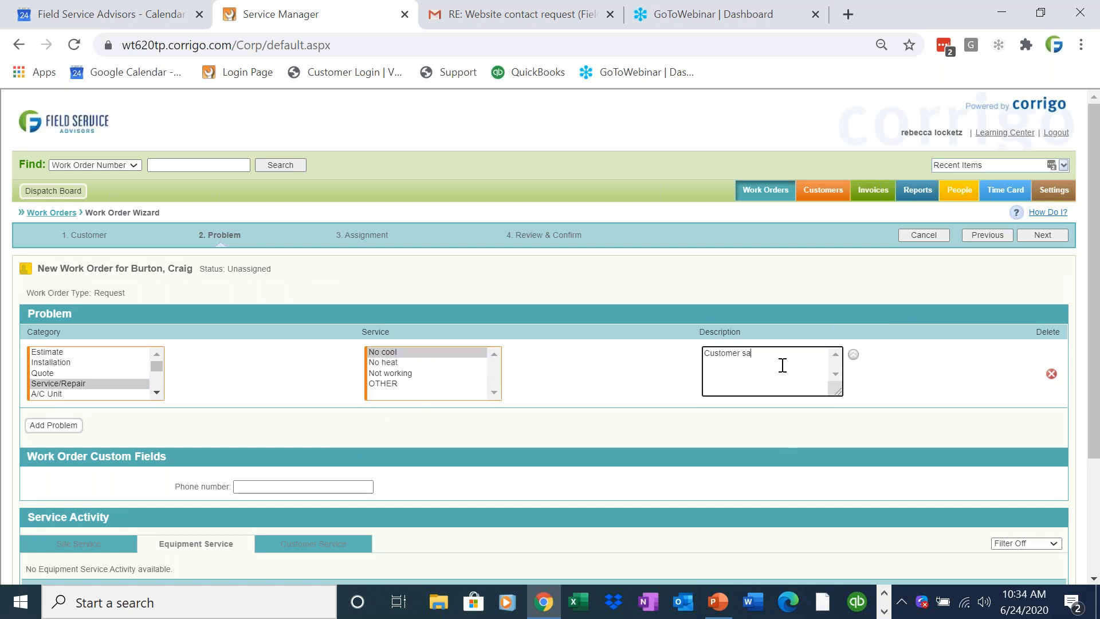
type("said that they have no A?C in home")
left_click(266, 484)
type(".")
Review the past work orders listed under the site's service activity.
left_click(111, 538)
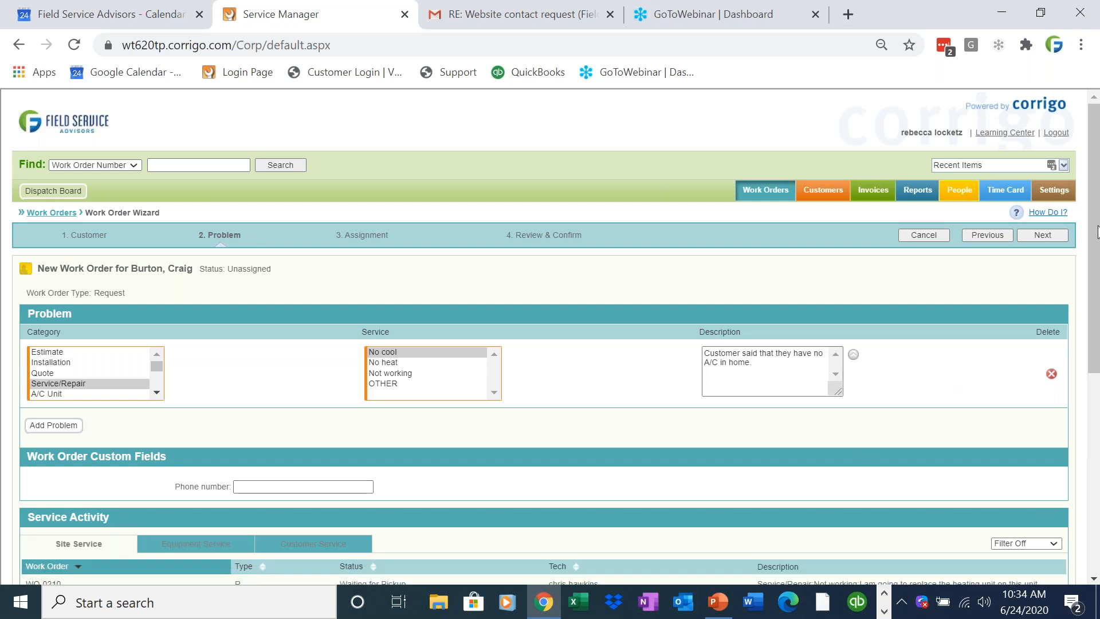
left_click_drag(1092, 323, 1084, 446)
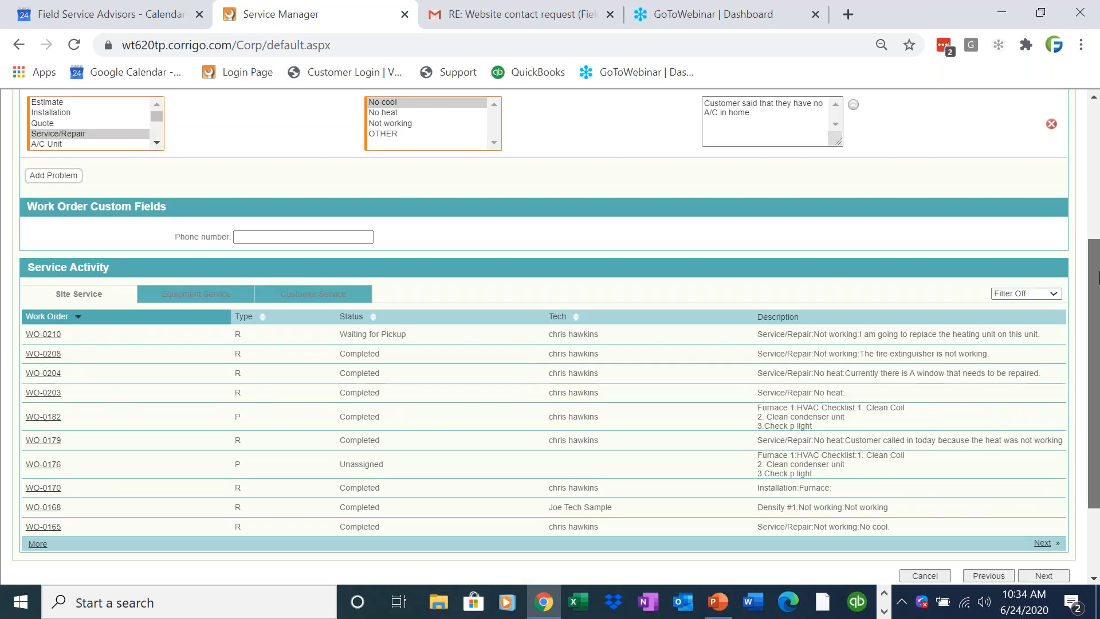
scroll(1034, 222, "up", 5)
Continue to the assignment stage and set the promised arrival to start today, Wed 6/24/20, at 11:00 AM.
left_click(1038, 229)
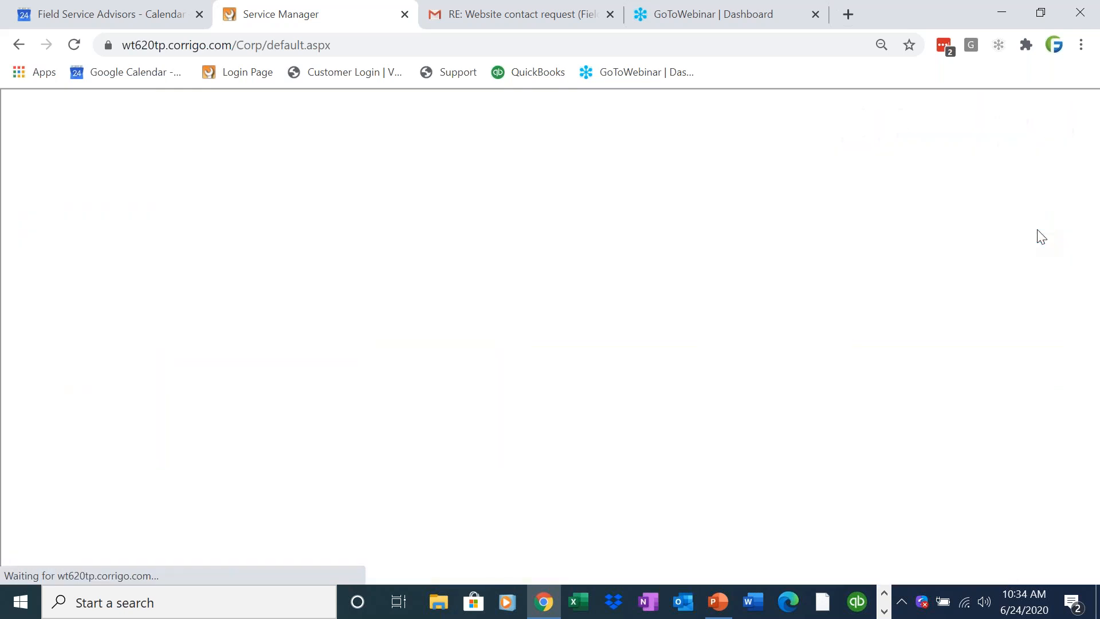
scroll(1037, 229, "down", 3)
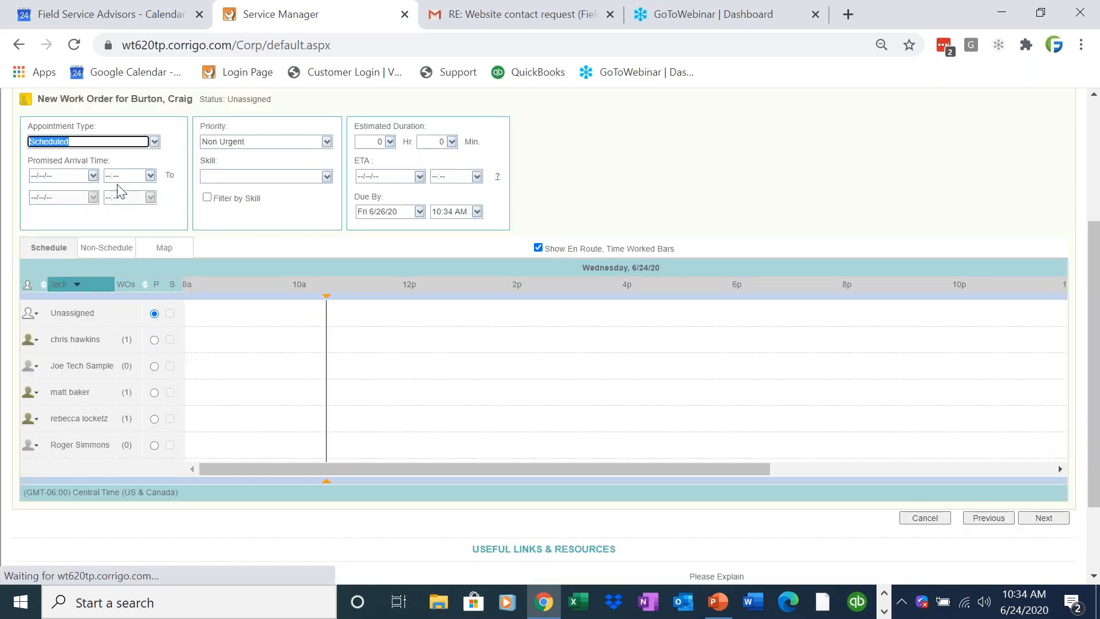
left_click(93, 175)
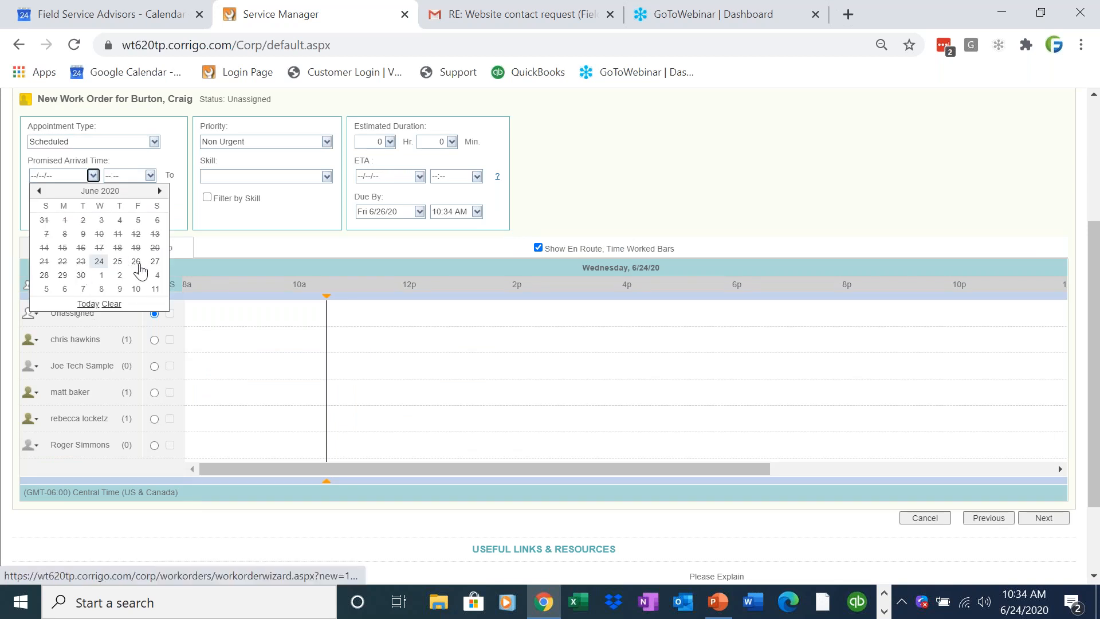
left_click(89, 304)
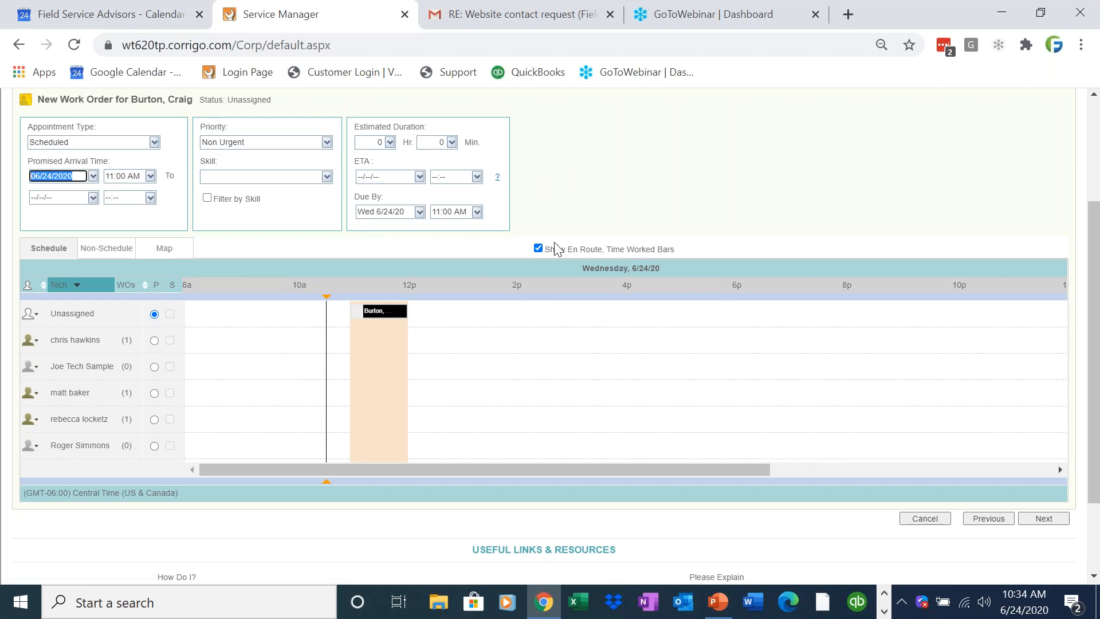
left_click(96, 216)
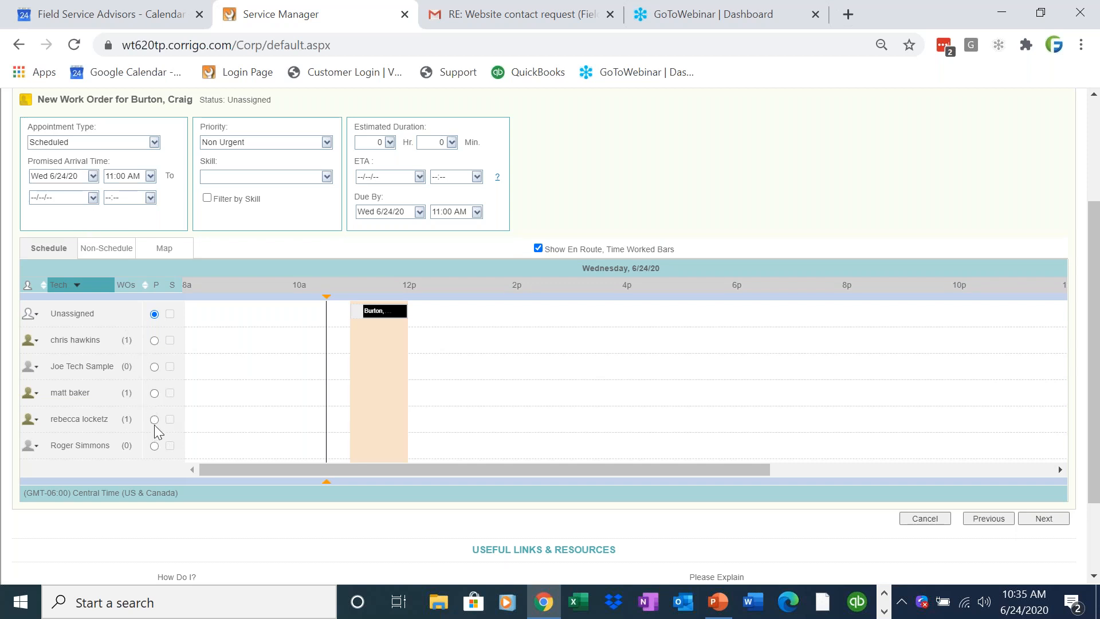
End the promised arrival window on Wed 6/24/20 at 01:00 PM.
left_click(92, 197)
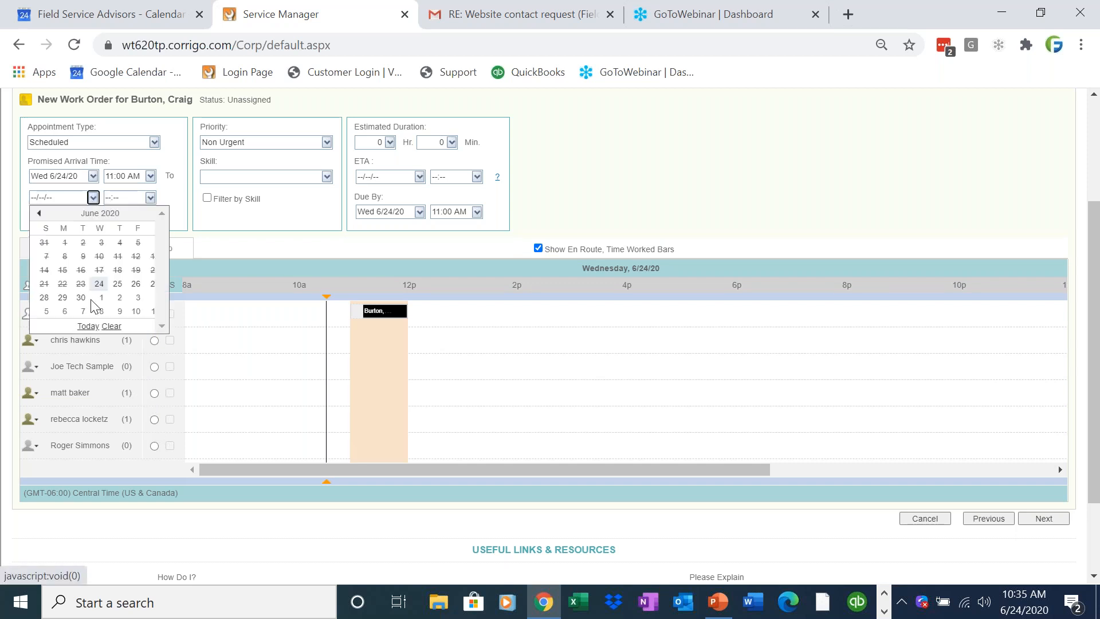
left_click(90, 333)
left_click(153, 211)
left_click(150, 198)
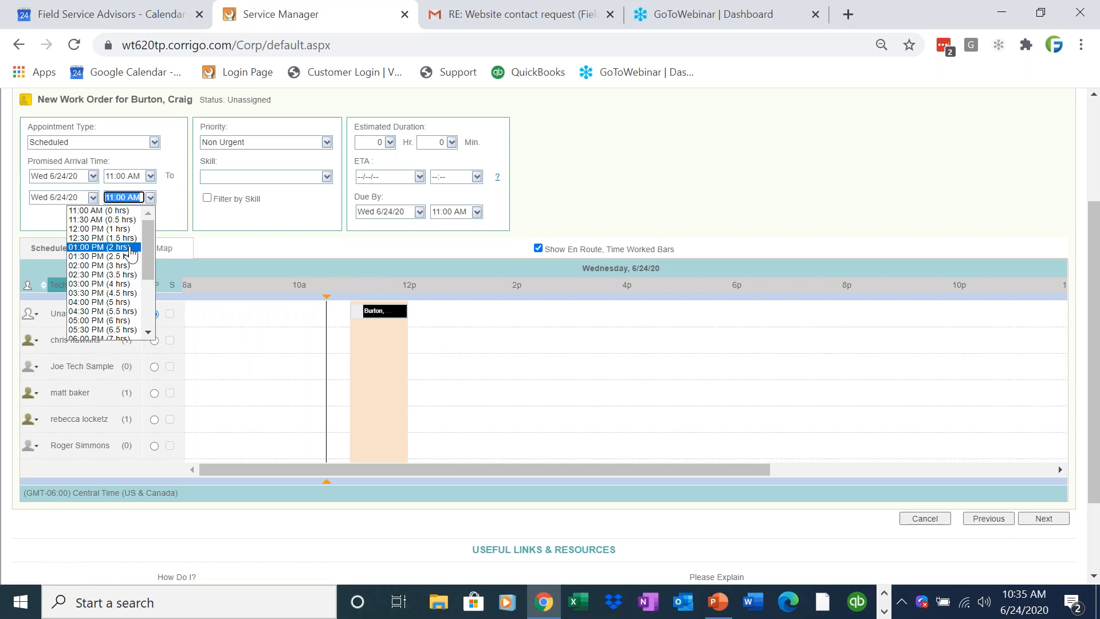
left_click(129, 247)
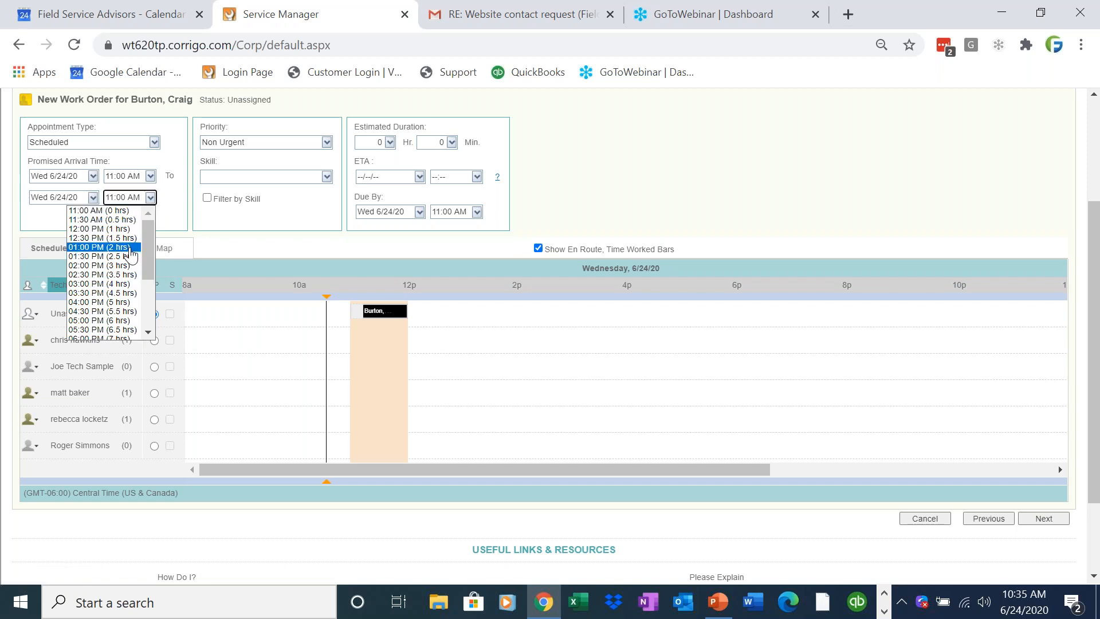
Assign the technician listed right after Unassigned as primary and the third listed technician as secondary, and finish creating the work order.
left_click(154, 341)
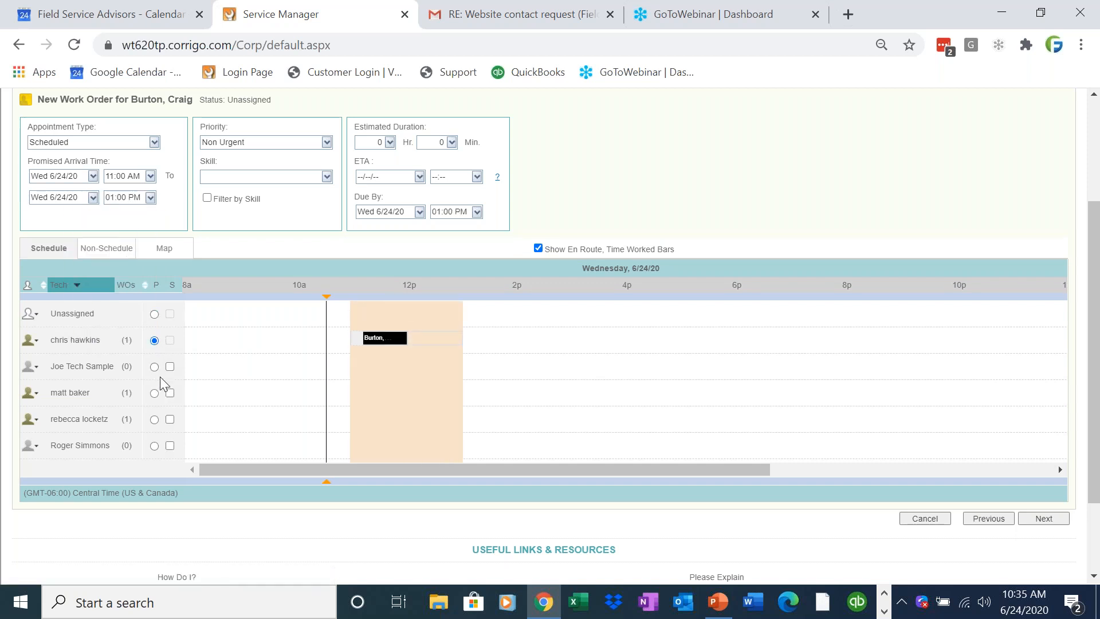
left_click(170, 393)
scroll(1073, 298, "up", 3)
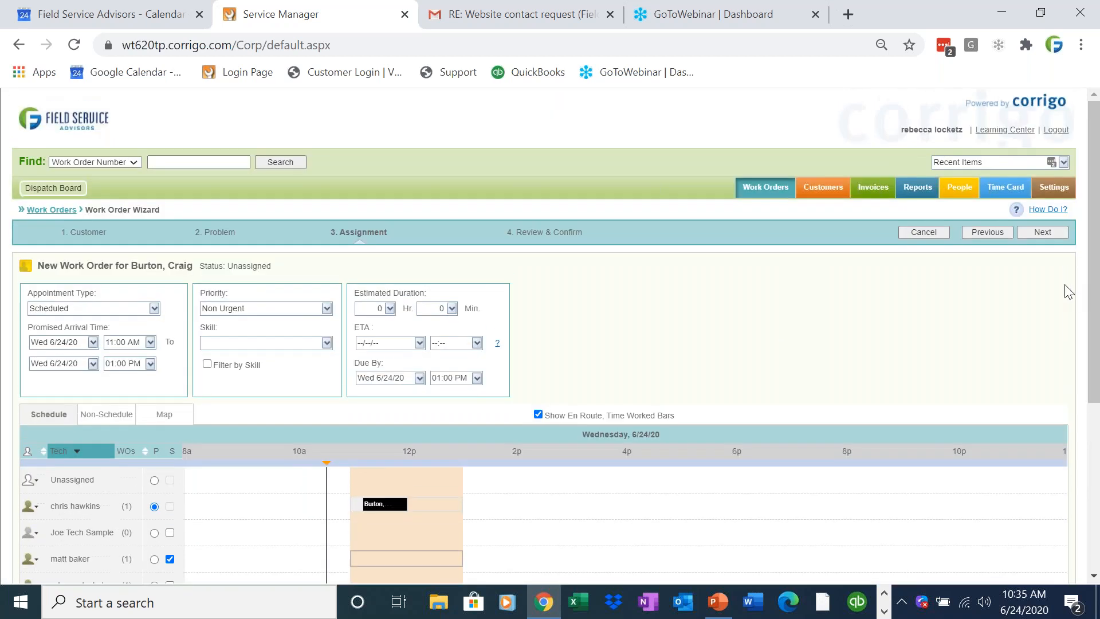
left_click(1053, 231)
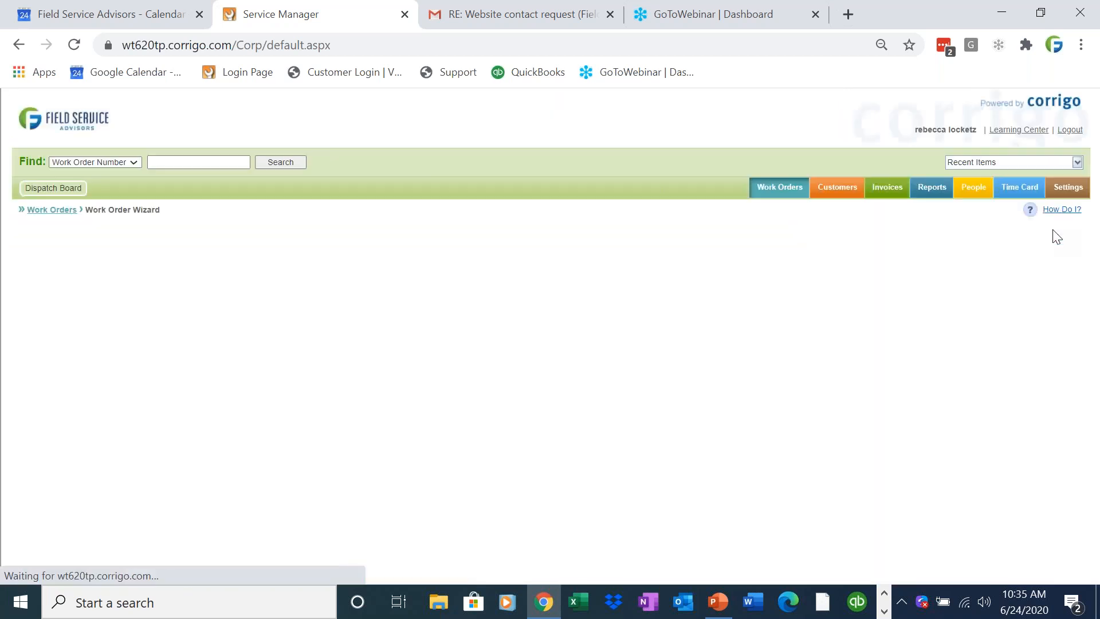
left_click(1047, 236)
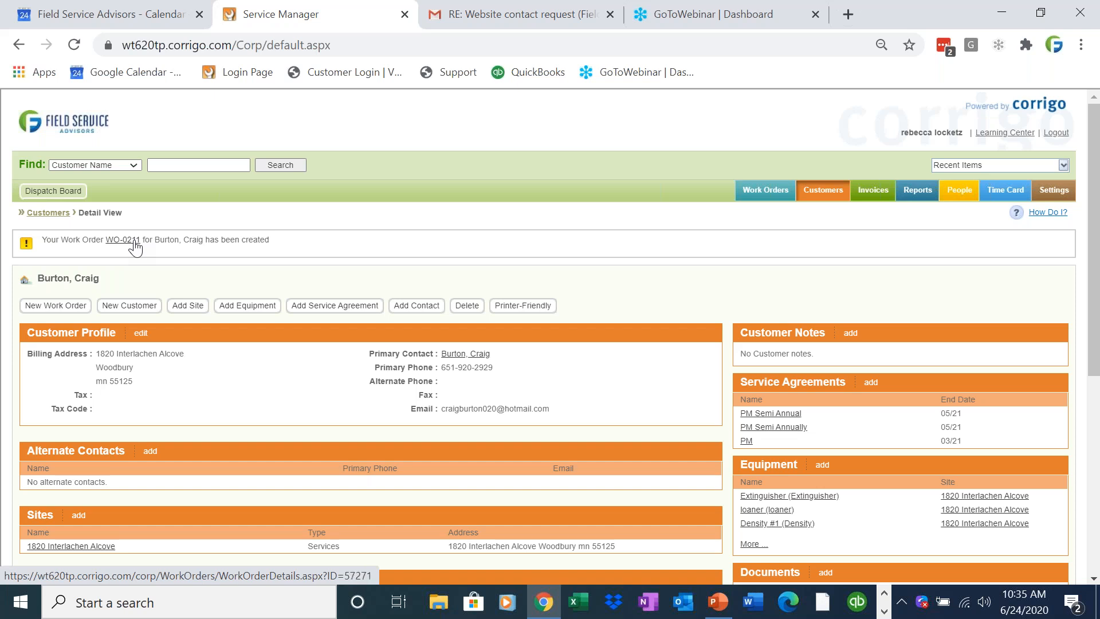
Switch to the mobile app mirrored in AirServer and mark the no-cool work order waiting for pickup as Picked Up.
left_click(992, 12)
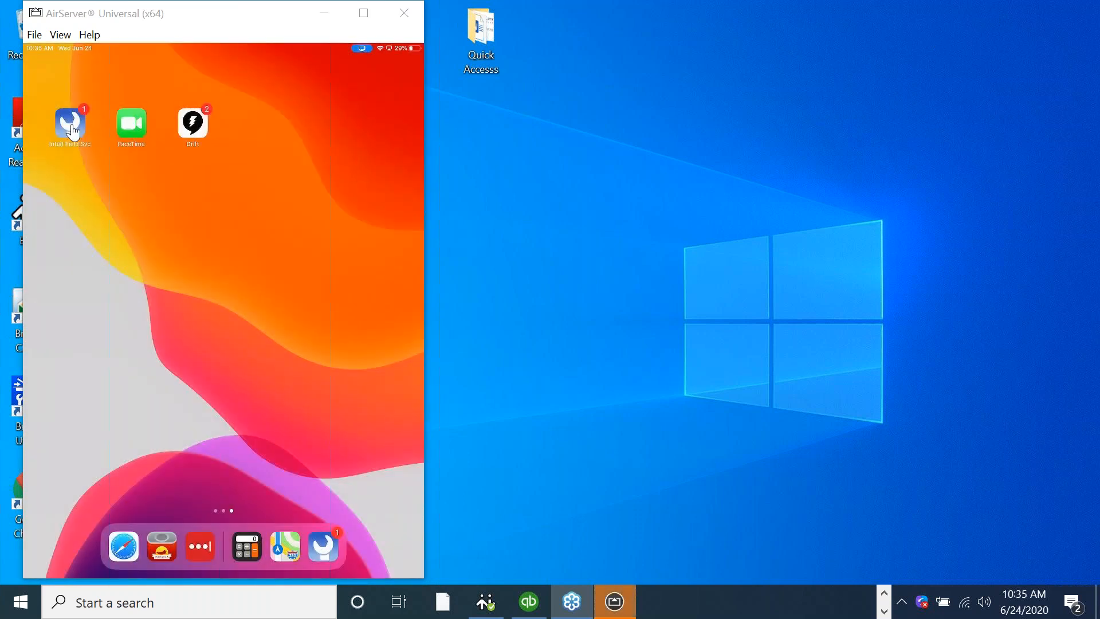
left_click(72, 132)
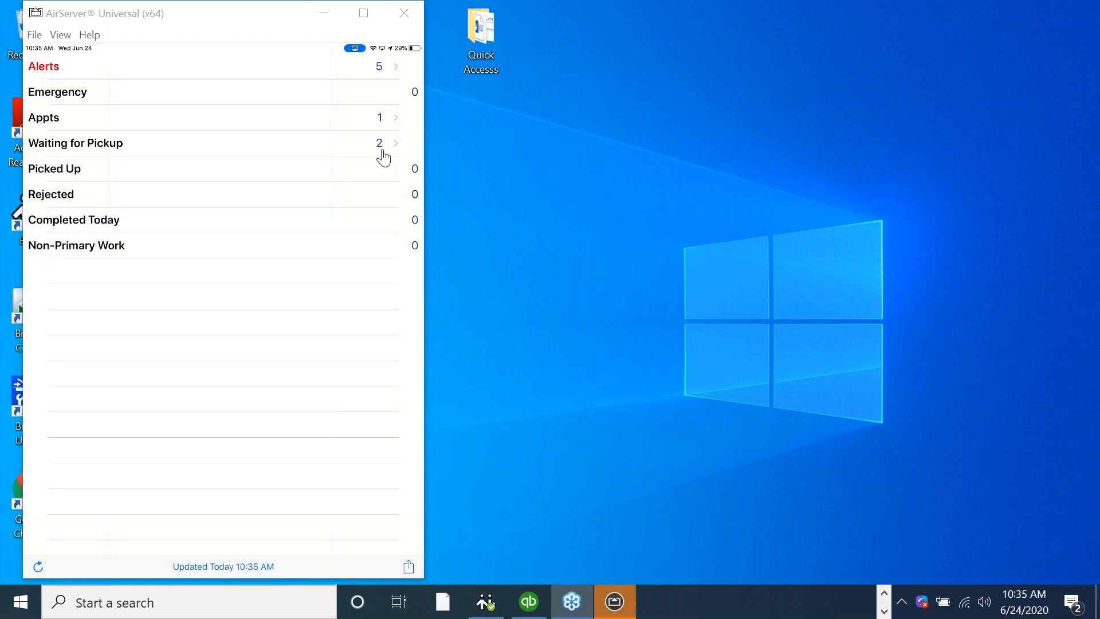
left_click(382, 152)
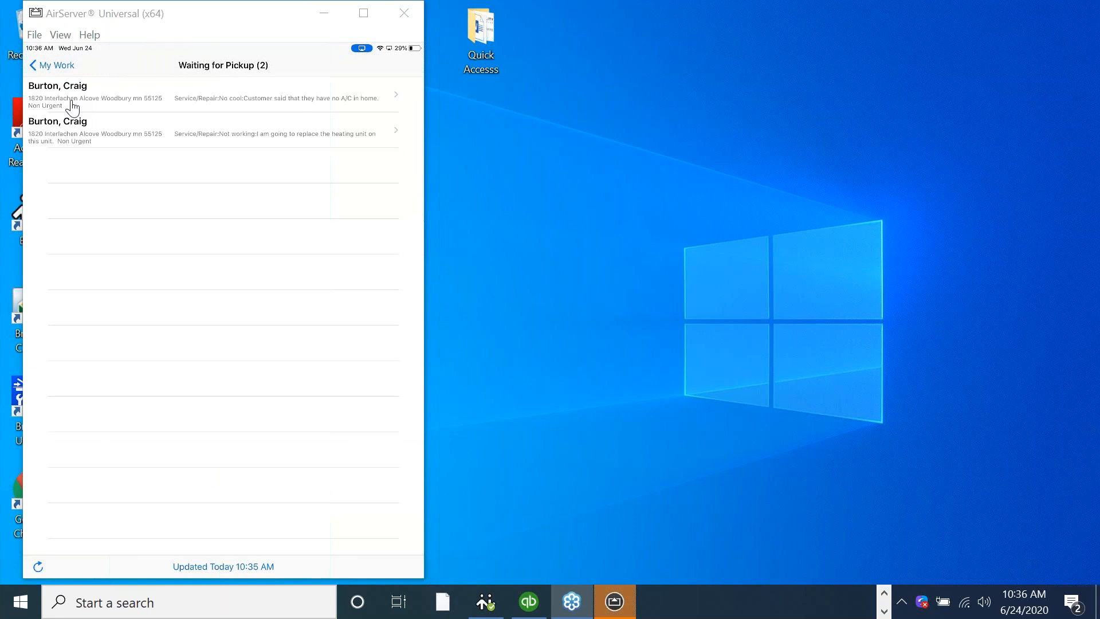
left_click(70, 102)
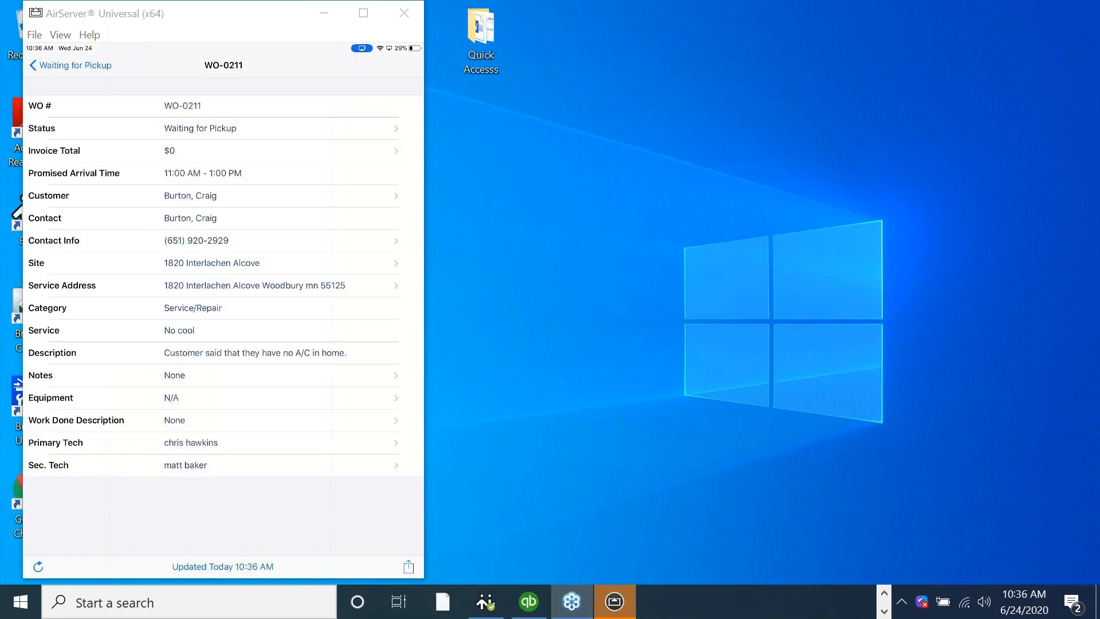
left_click(208, 132)
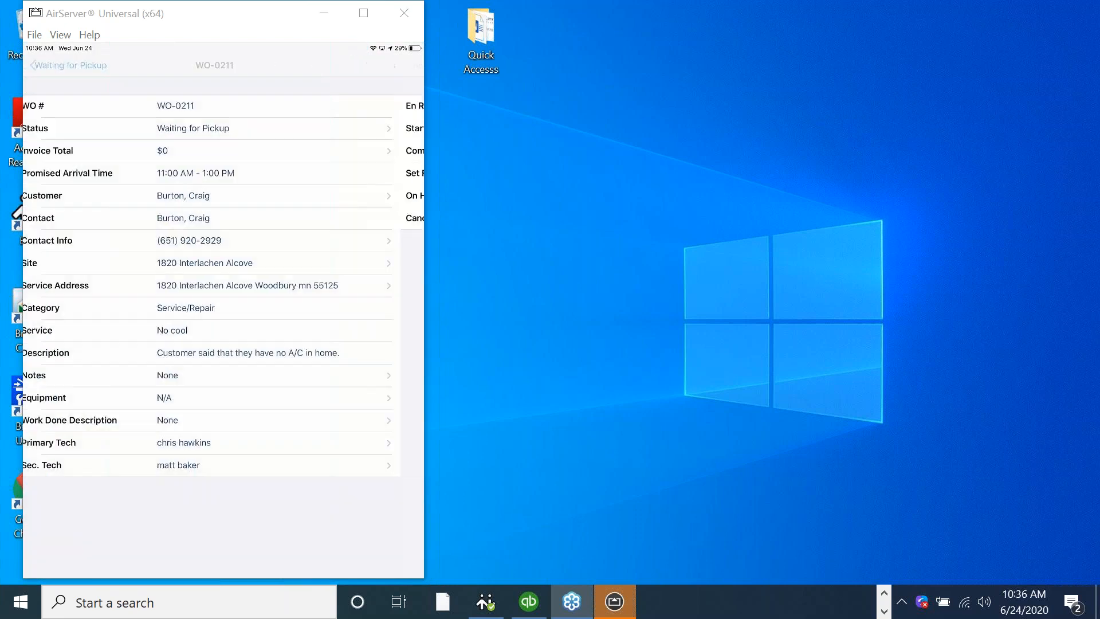
Switch back to Service Manager in Chrome.
left_click(884, 593)
mouse_move(543, 602)
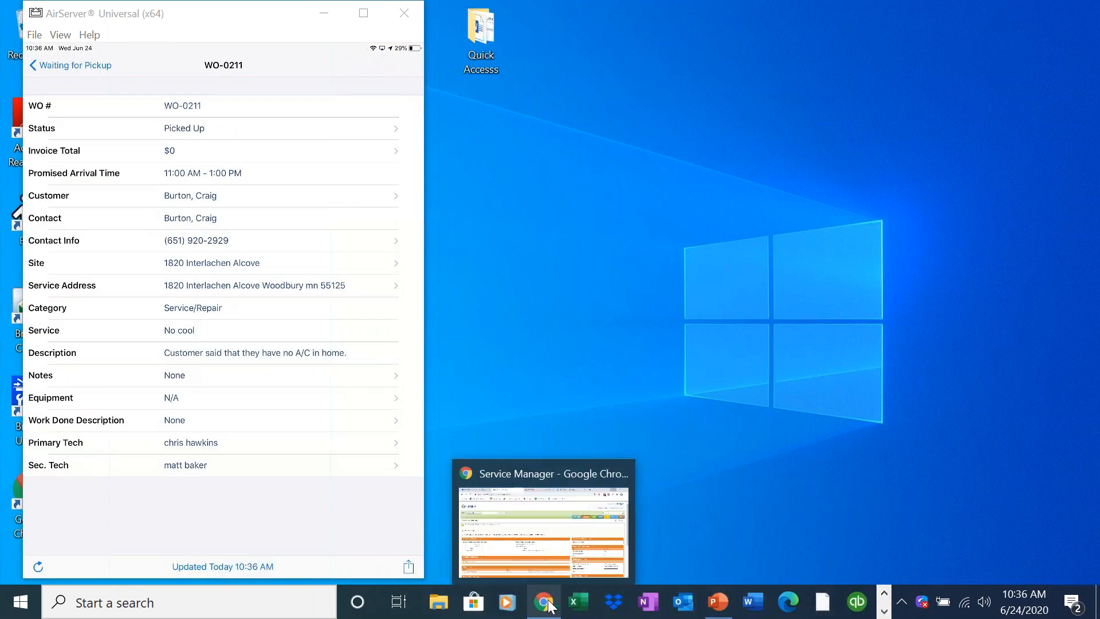
left_click(541, 522)
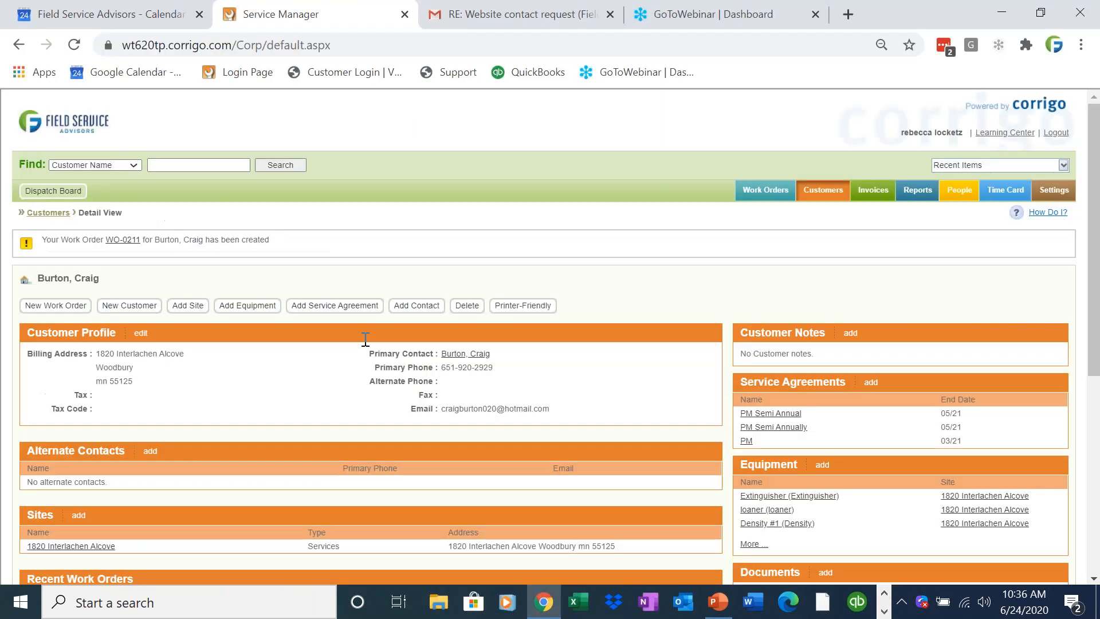
Open the Dispatch Board to view the June 24, 2020 schedule, and minimize both Chrome windows to reveal the mirrored mobile app.
left_click(45, 191)
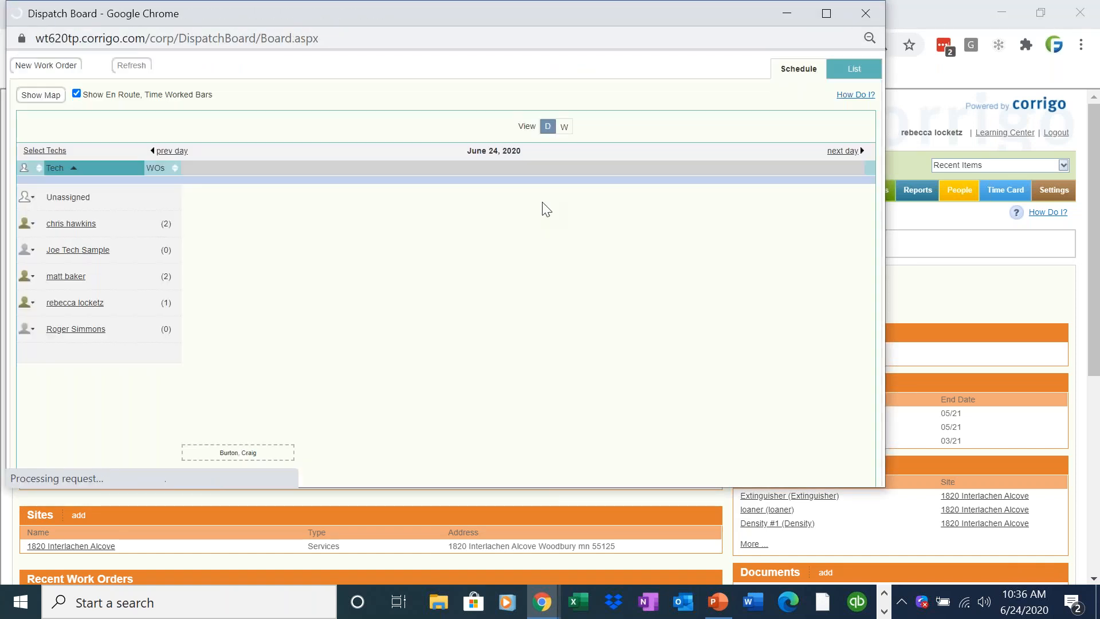
mouse_move(374, 227)
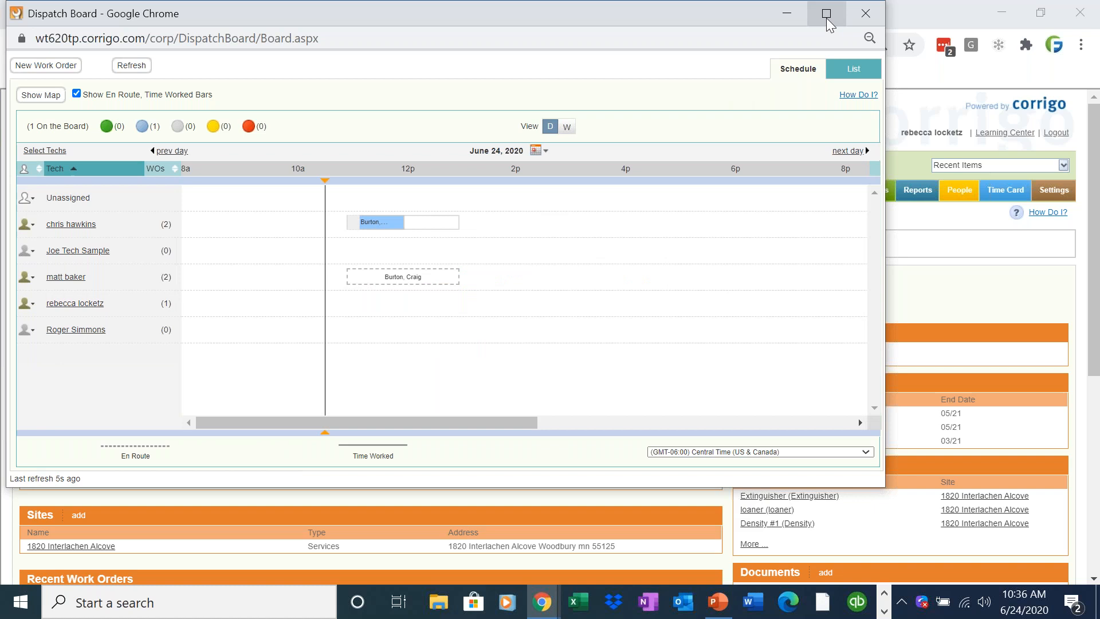
left_click(789, 12)
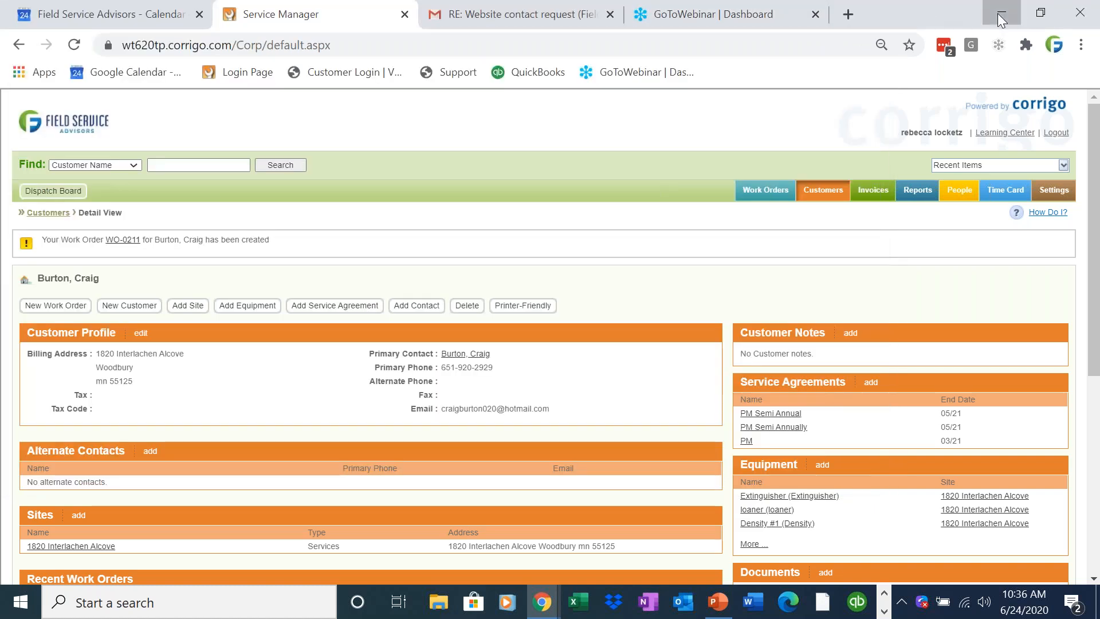
left_click(1000, 13)
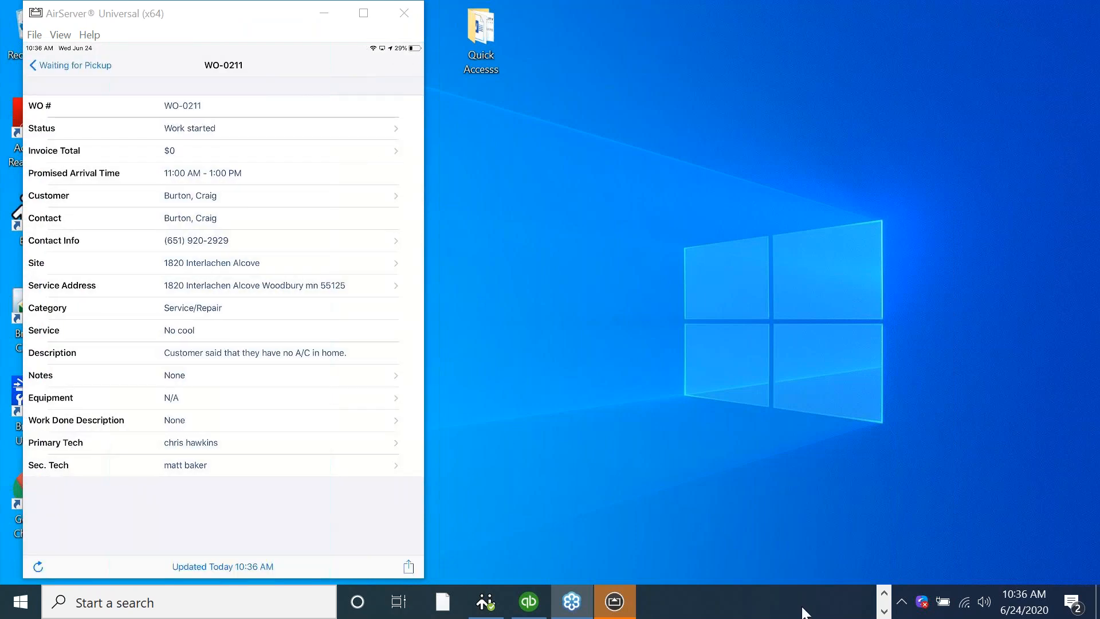
Close the existing Dispatch Board window and reopen the board from Service Manager in Chrome to check the work order's current status.
left_click(883, 593)
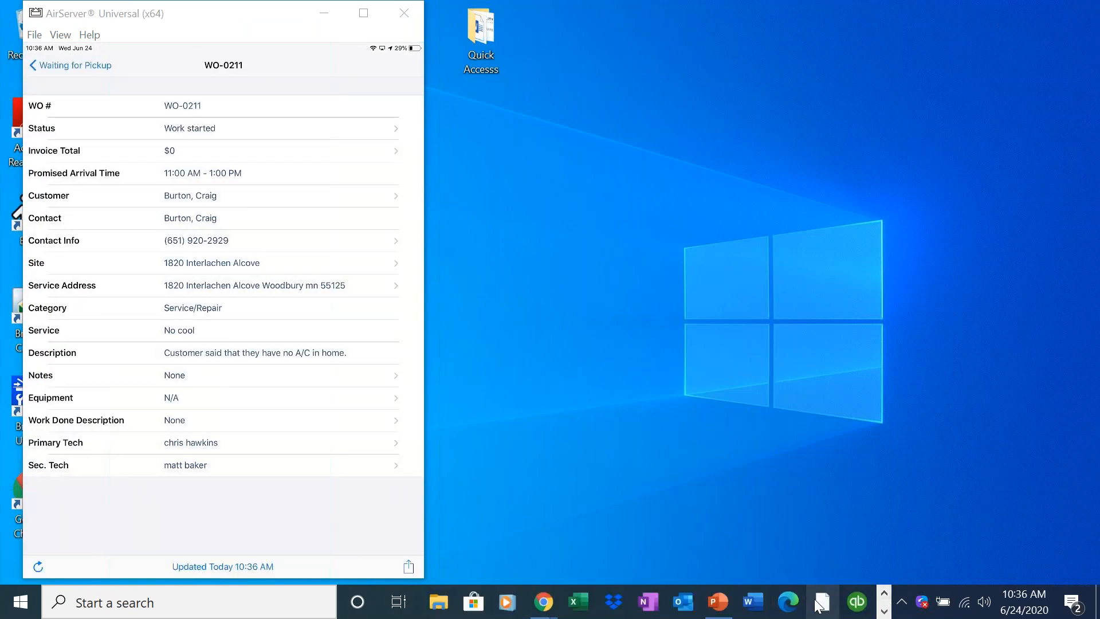
left_click(884, 611)
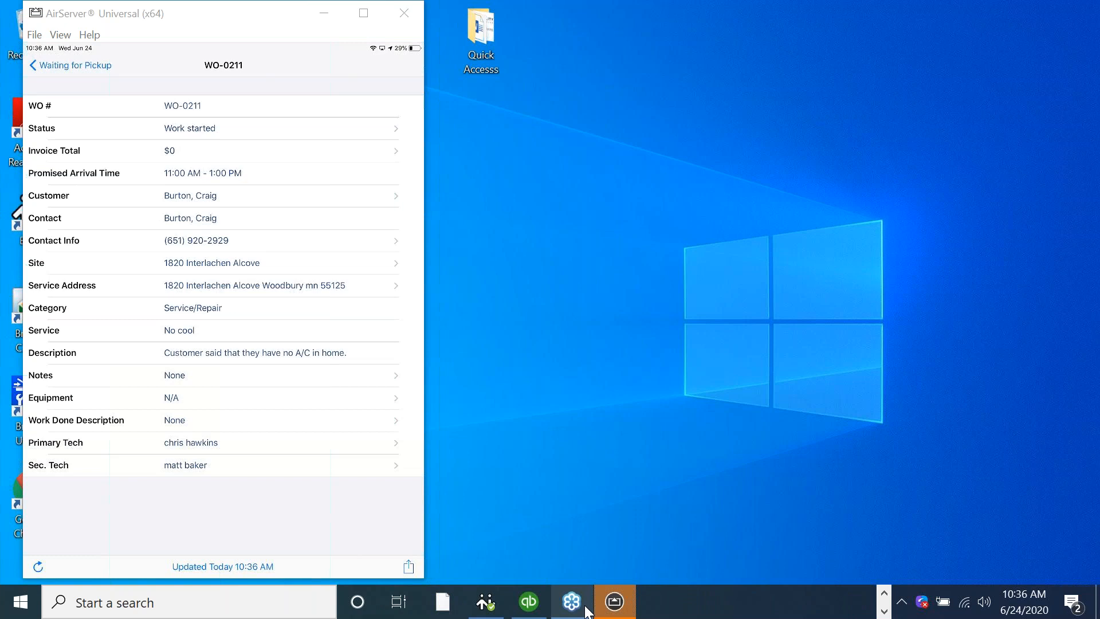
left_click(884, 592)
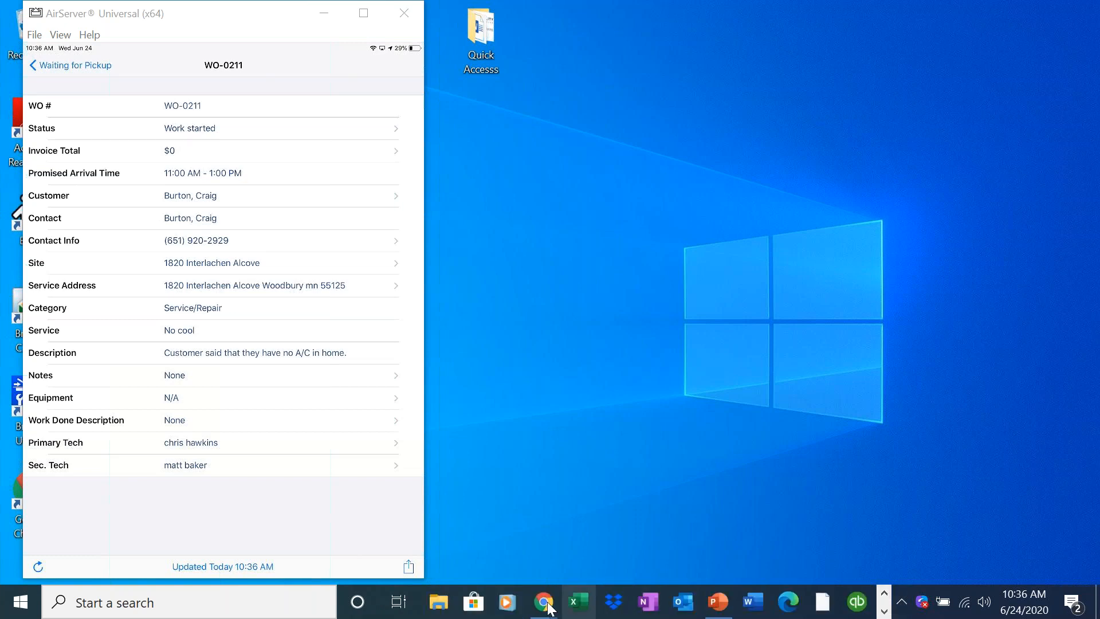
mouse_move(549, 608)
left_click(631, 546)
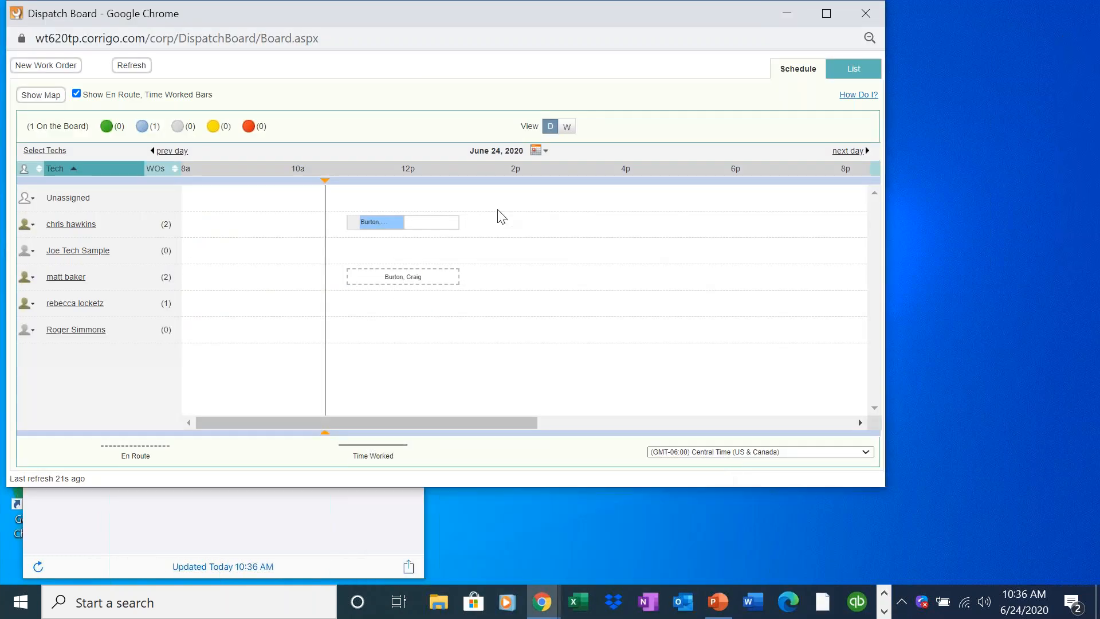
left_click(520, 38)
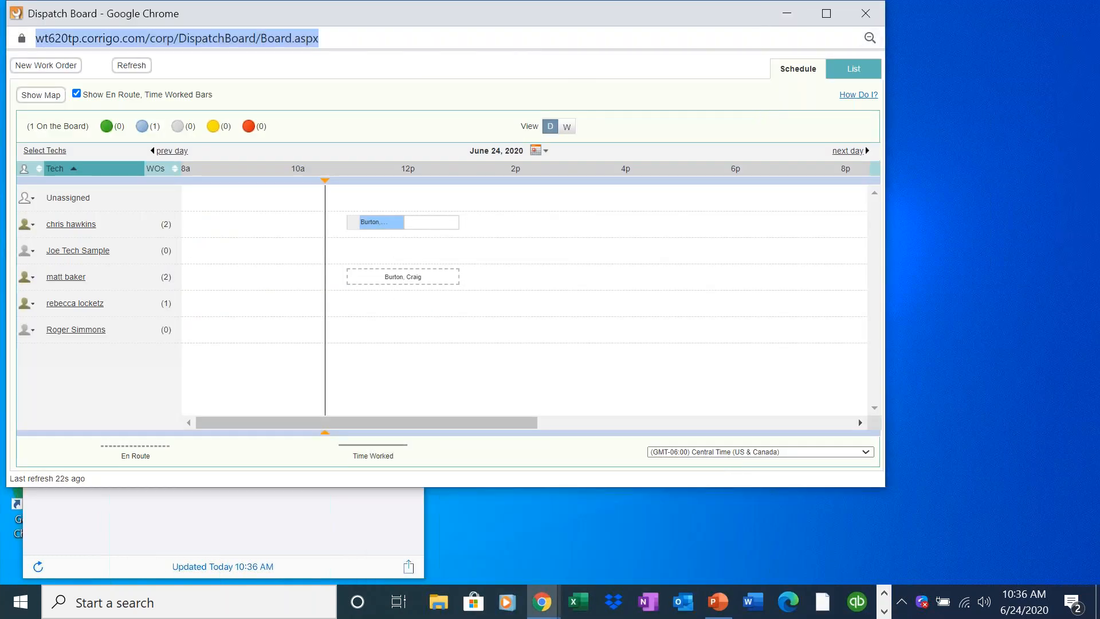
left_click(866, 13)
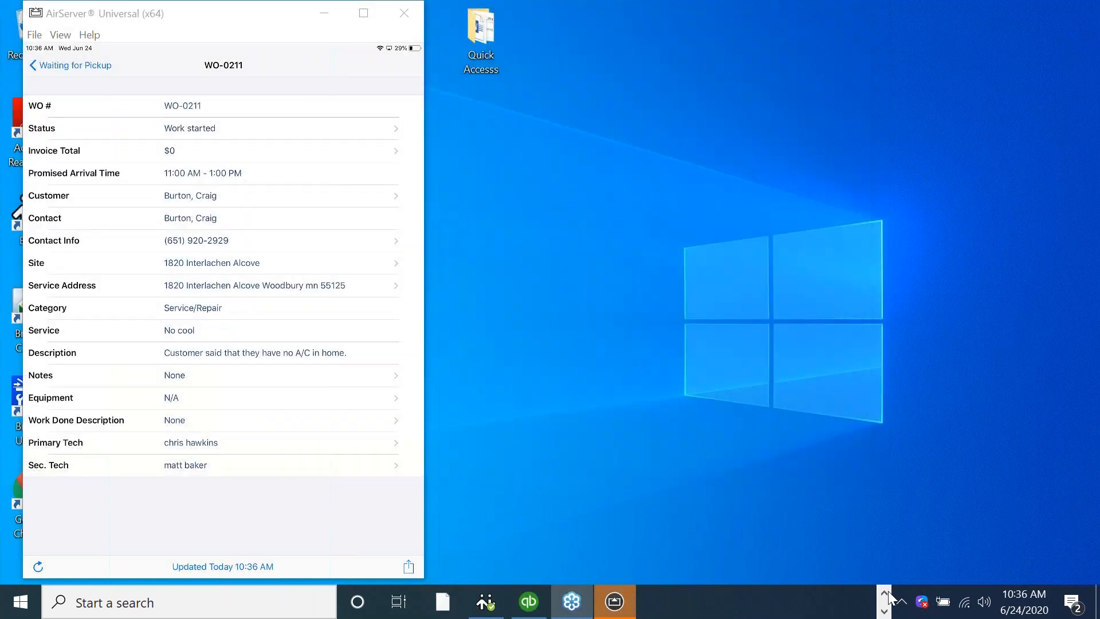
mouse_move(550, 605)
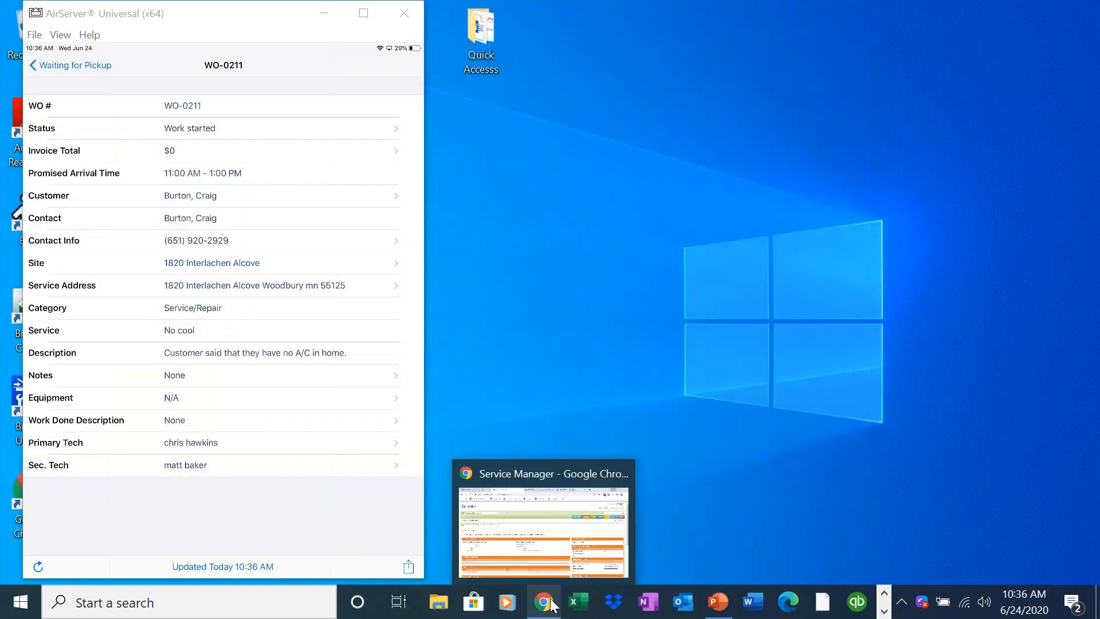
left_click(548, 555)
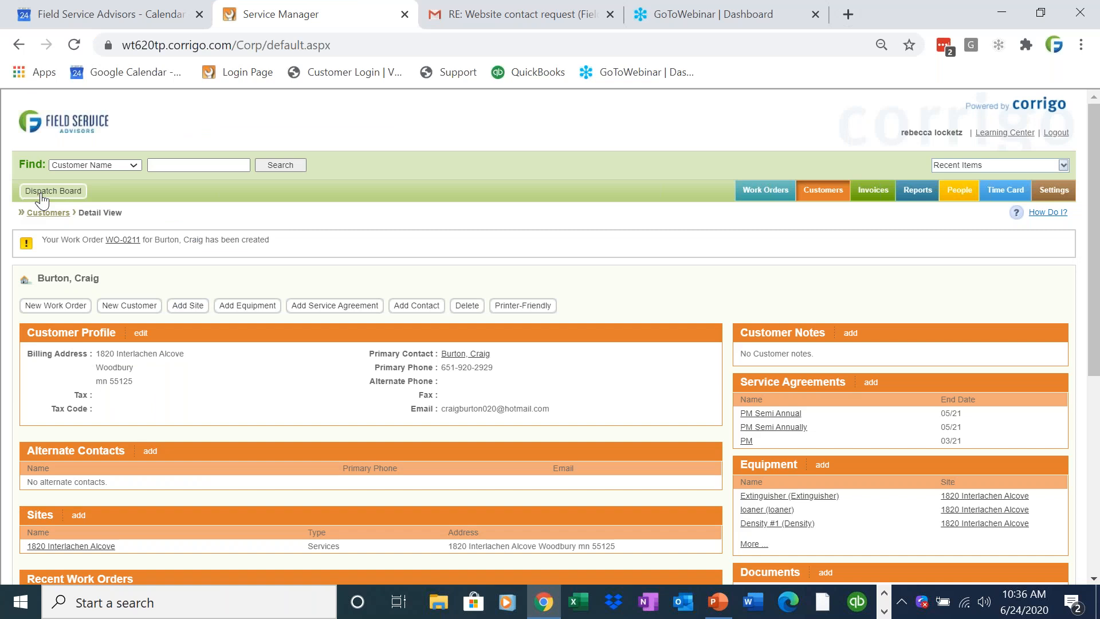
left_click(41, 195)
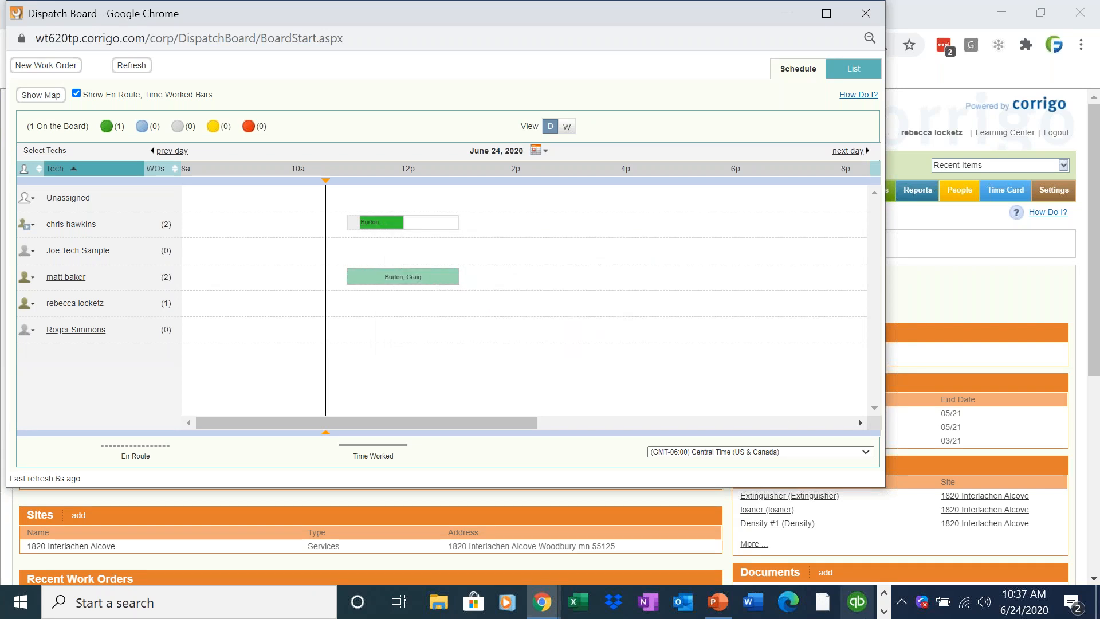
Bring the AirServer window forward, narrow the Dispatch Board window and move it aside, clear of the mirrored mobile app.
left_click(884, 610)
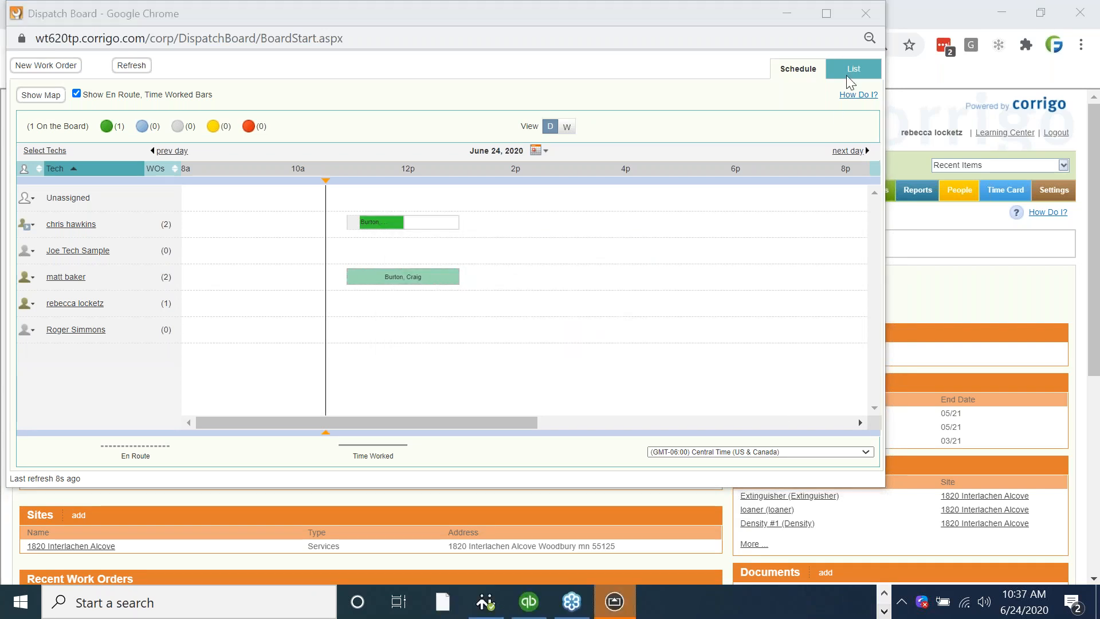
left_click(614, 601)
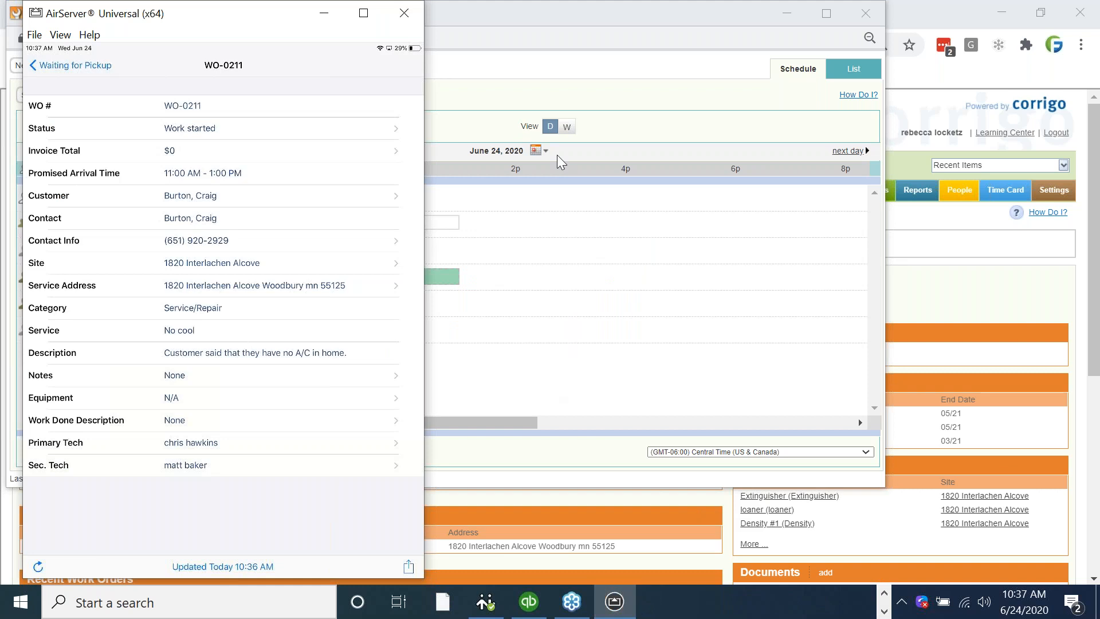
left_click(668, 5)
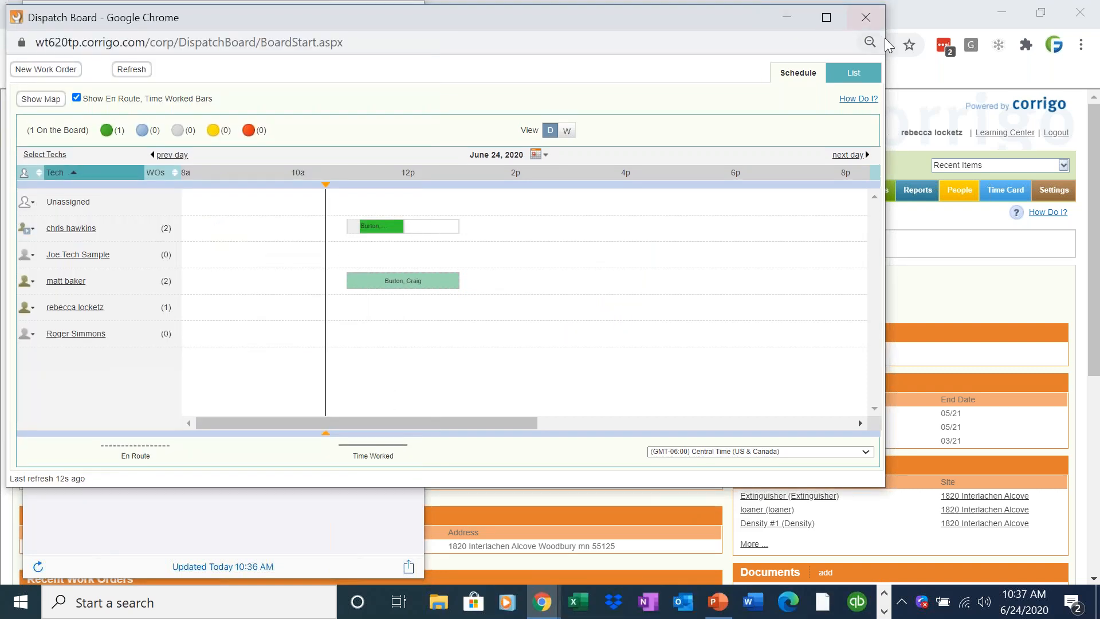
left_click_drag(886, 40, 312, 40)
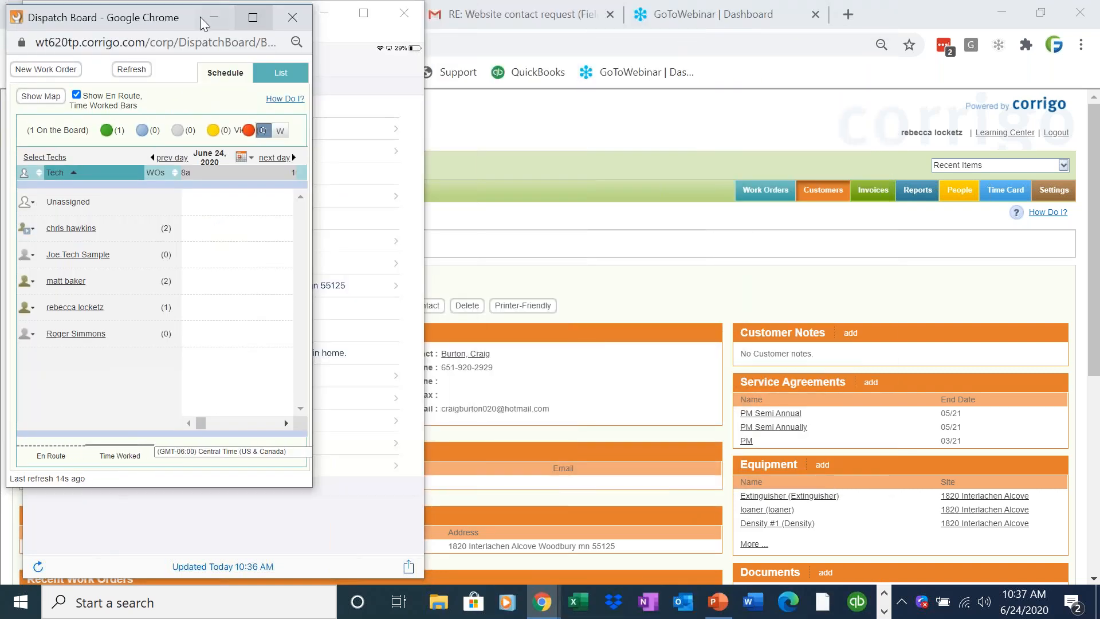
left_click_drag(194, 7, 813, 1)
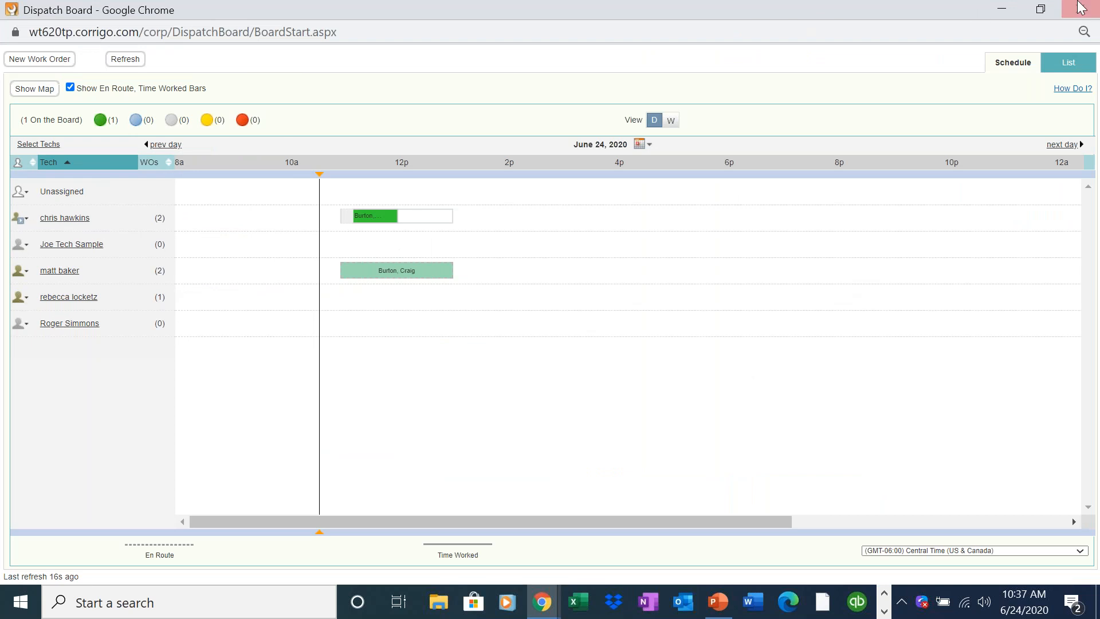
left_click(1041, 8)
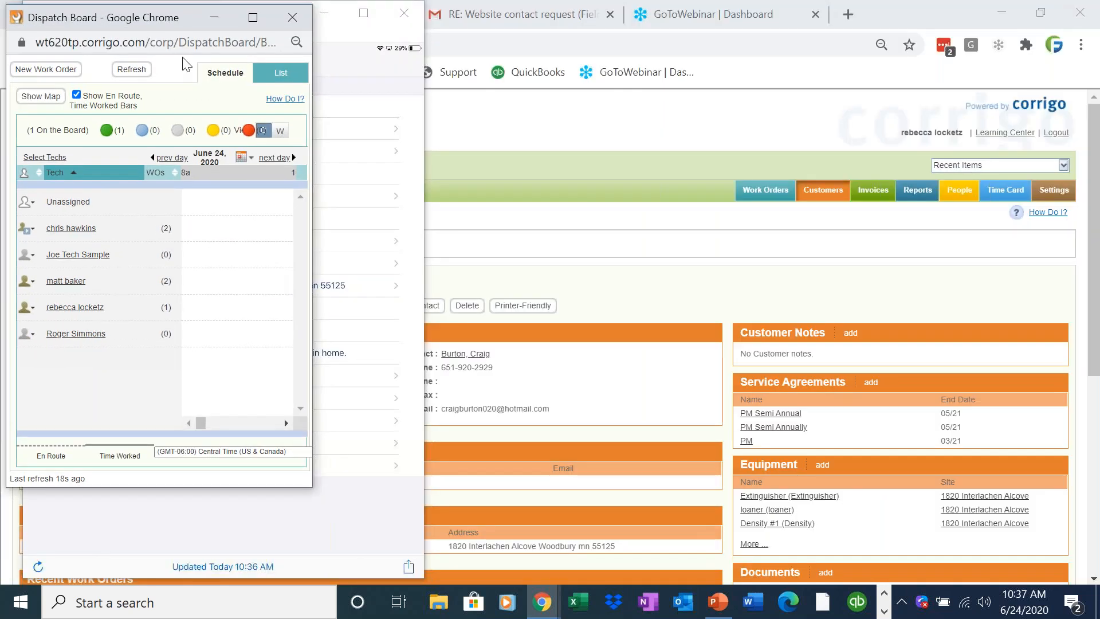
left_click_drag(172, 26, 749, 2)
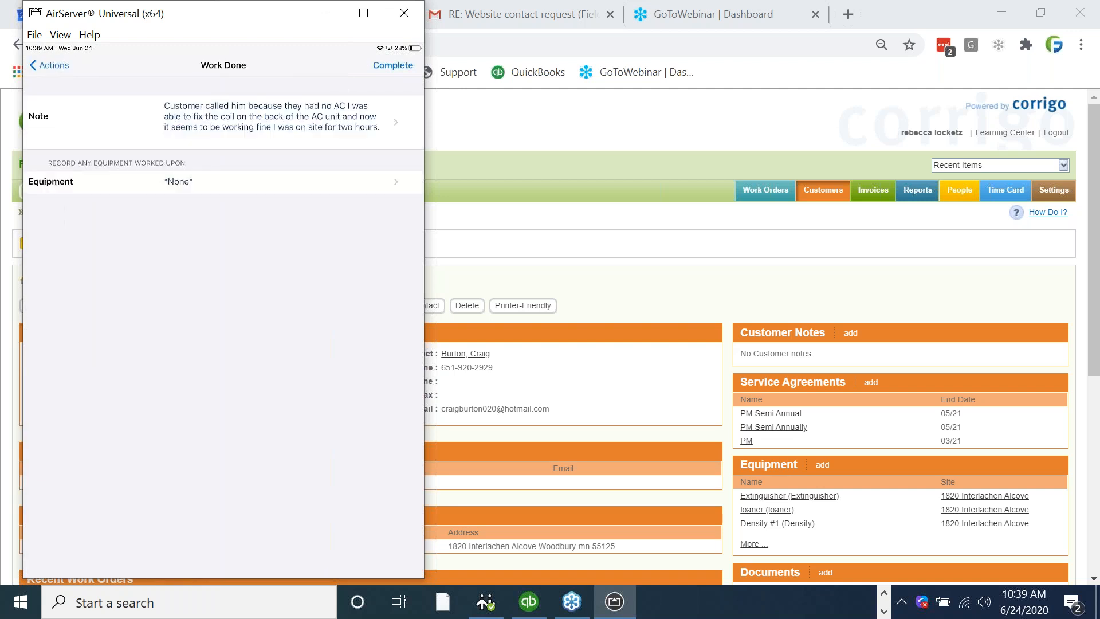
Record the A/C Unit as the equipment worked upon and complete the work order in the mobile app.
left_click(224, 181)
left_click(66, 140)
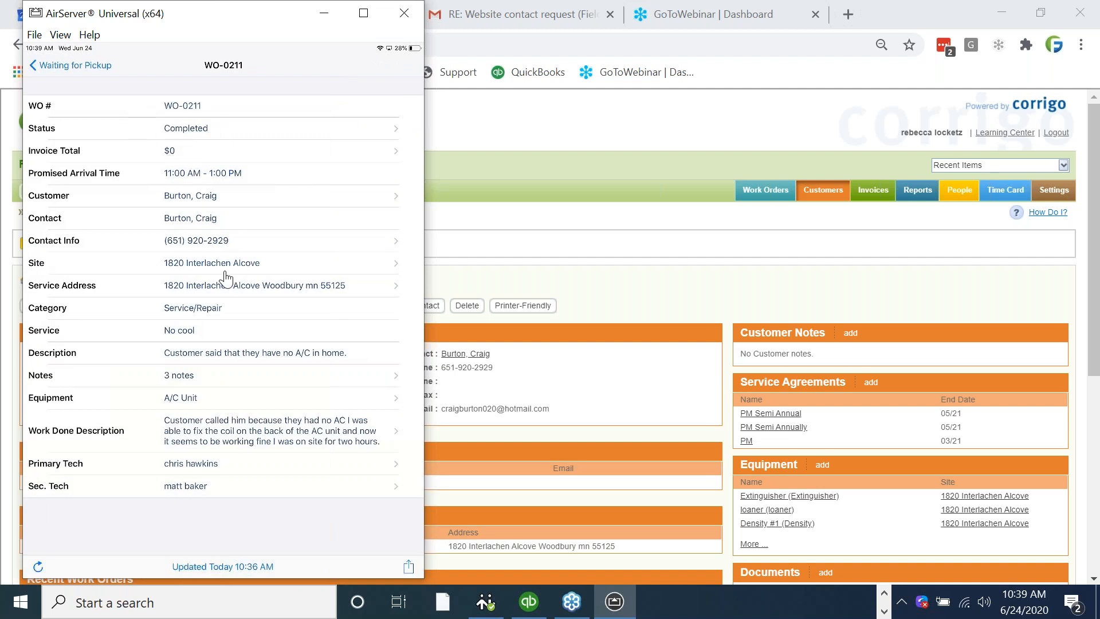
Add the AN spring item and $150.00 of direct labor from the price list to the completed work order's invoice.
left_click(176, 161)
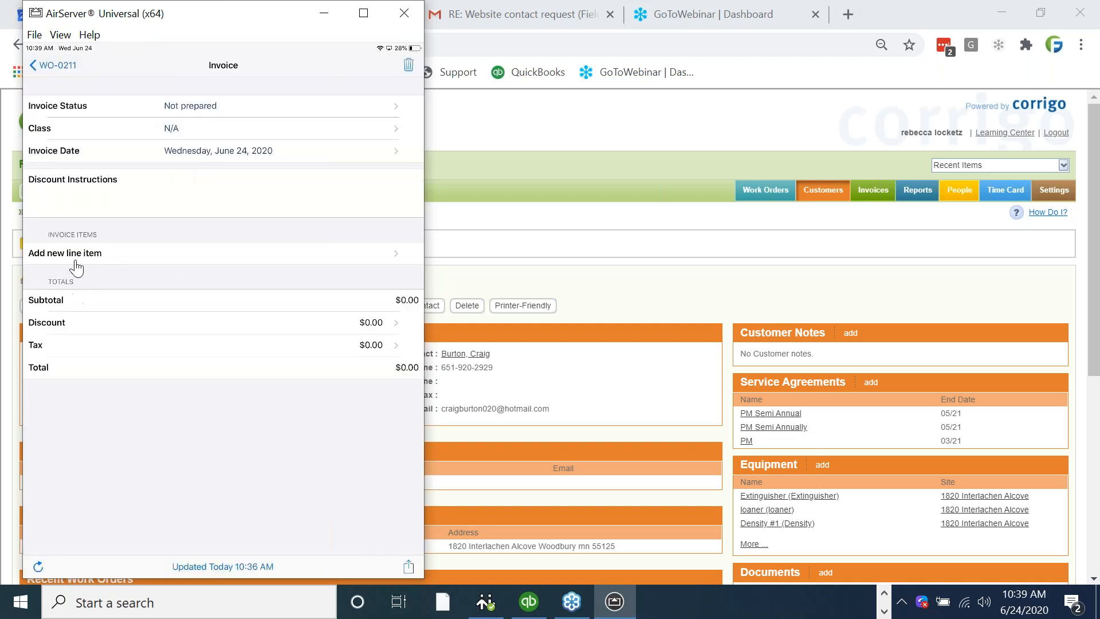
left_click(76, 263)
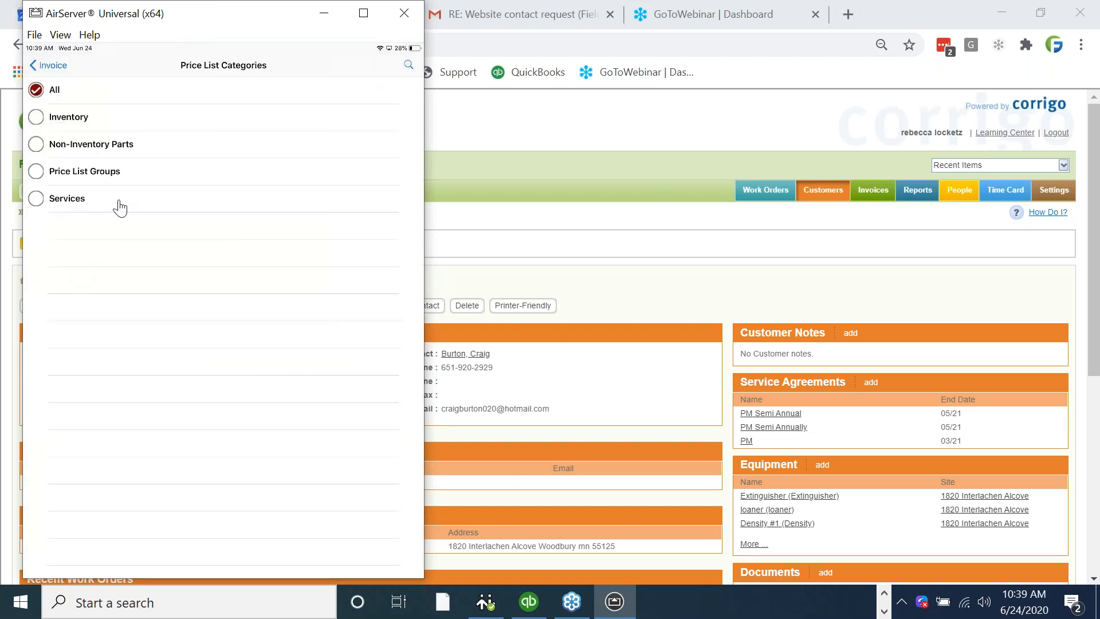
left_click(407, 63)
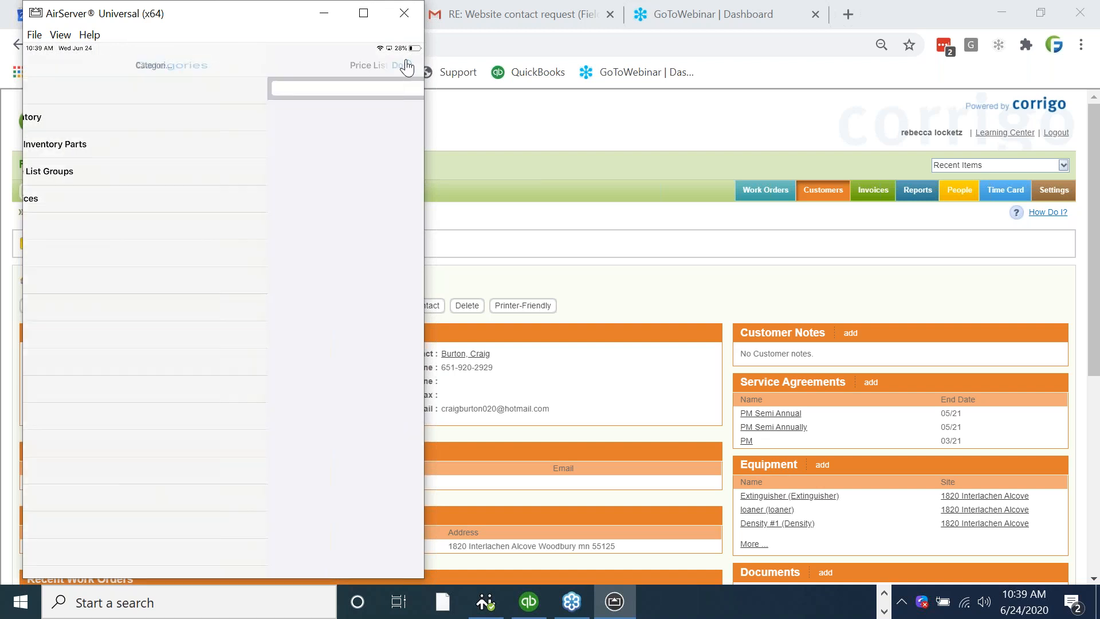
scroll(194, 296, "down", 4)
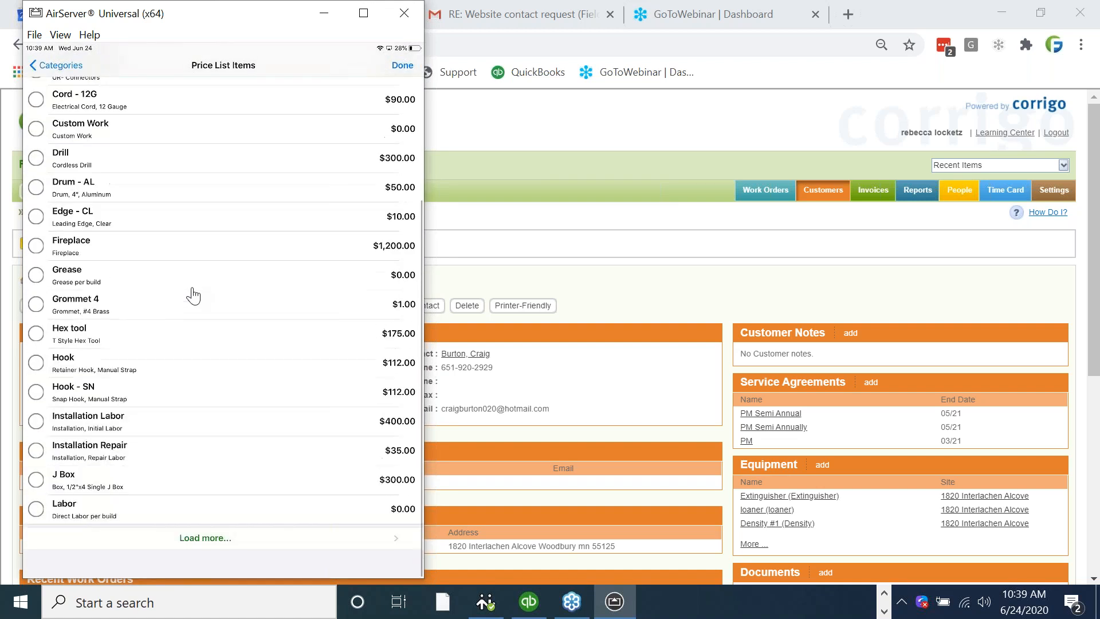
scroll(194, 295, "up", 4)
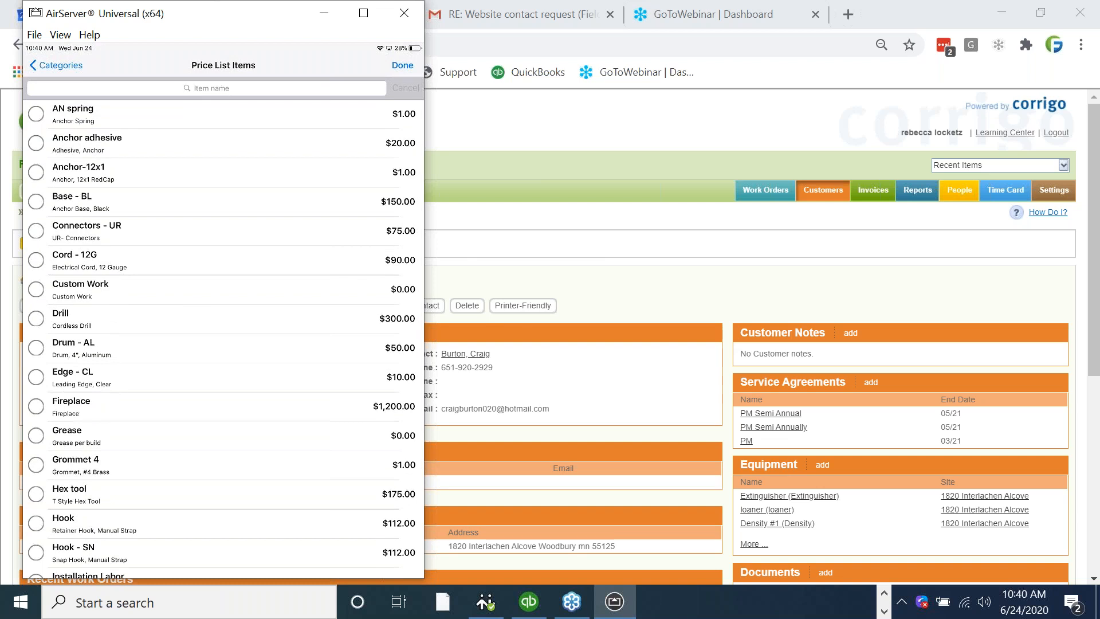
scroll(224, 327, "down", 2)
scroll(223, 327, "up", 2)
scroll(223, 328, "up", 1)
left_click(36, 114)
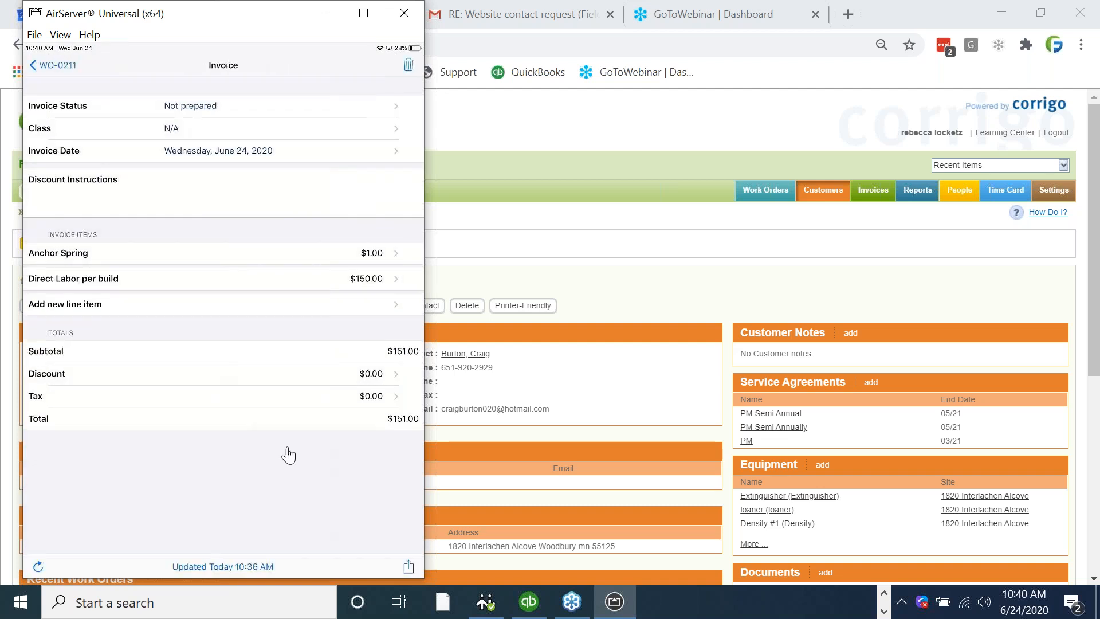
Sign and accept the invoice, and record the customer's check payment with the payer's name and check number.
left_click(409, 569)
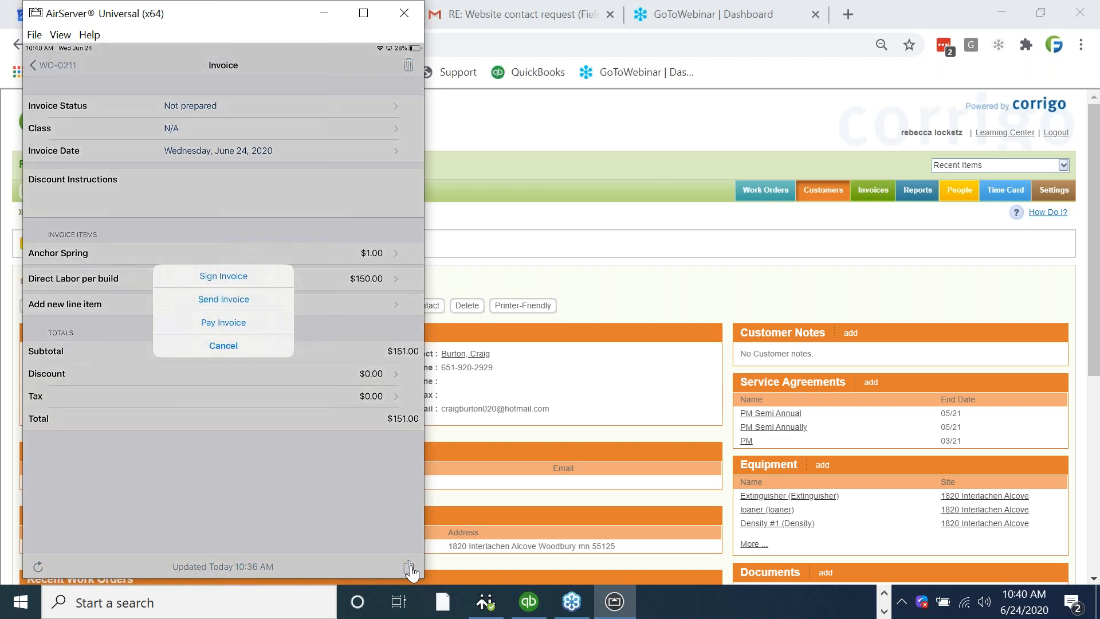
left_click(216, 284)
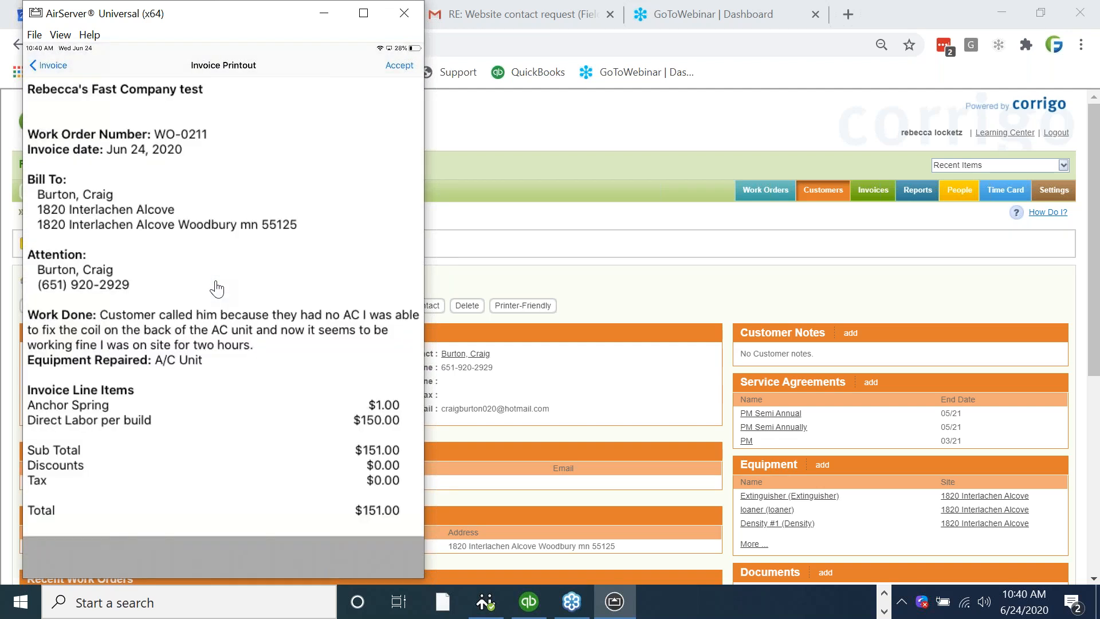
left_click(399, 65)
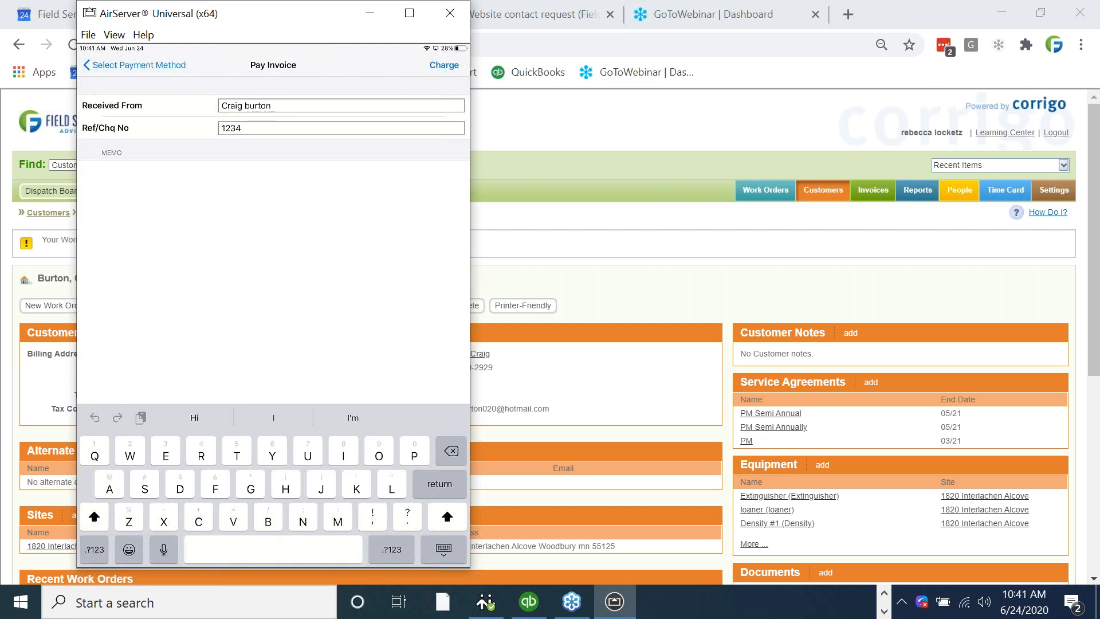
left_click(444, 65)
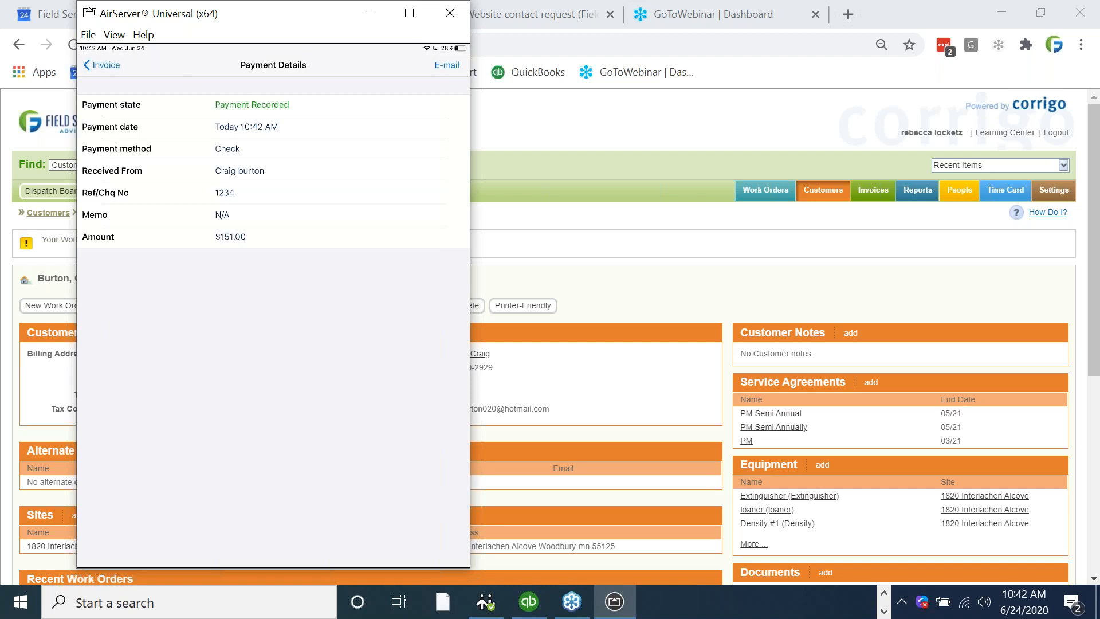
Open the e-mail form for the payment details, leave it unsent, and return to the mobile app's main work order list.
left_click(447, 66)
left_click(123, 81)
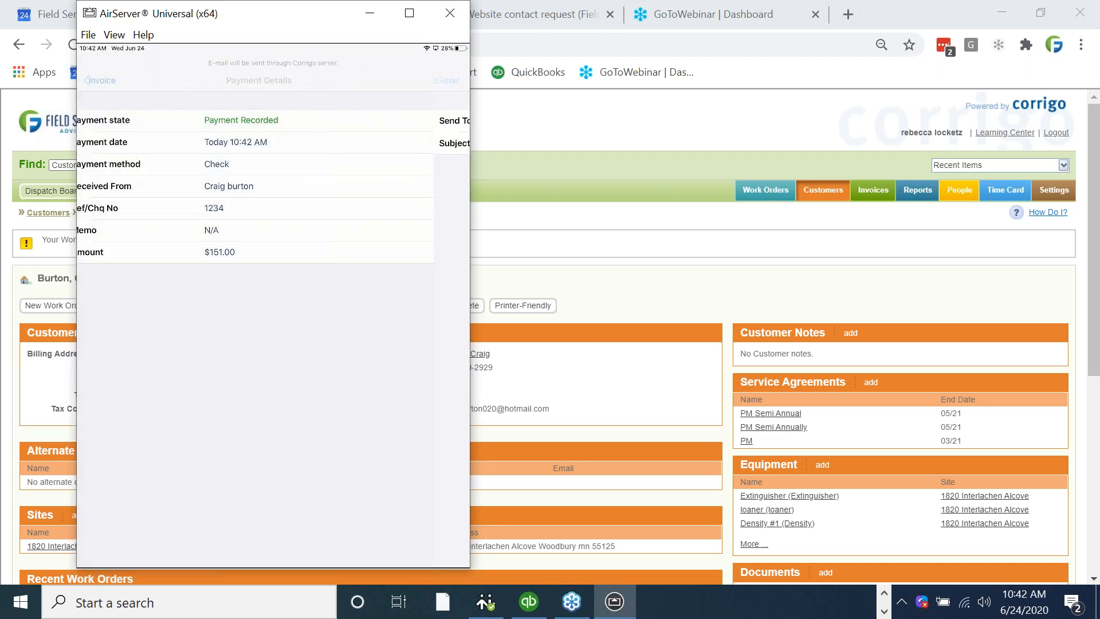
left_click(102, 65)
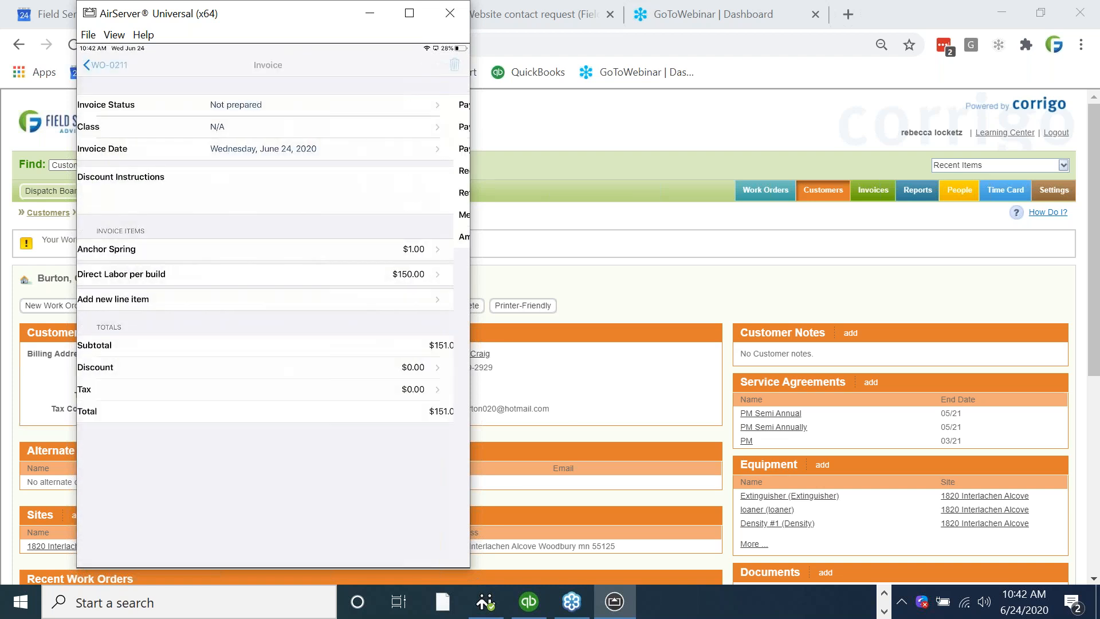
left_click(106, 66)
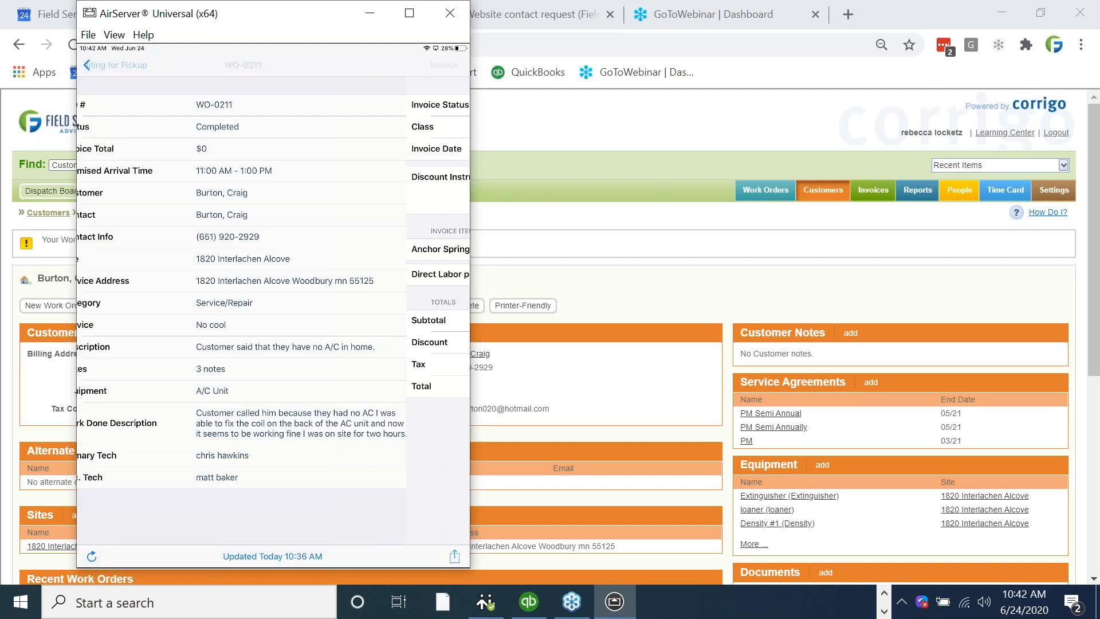
left_click(123, 66)
left_click(104, 65)
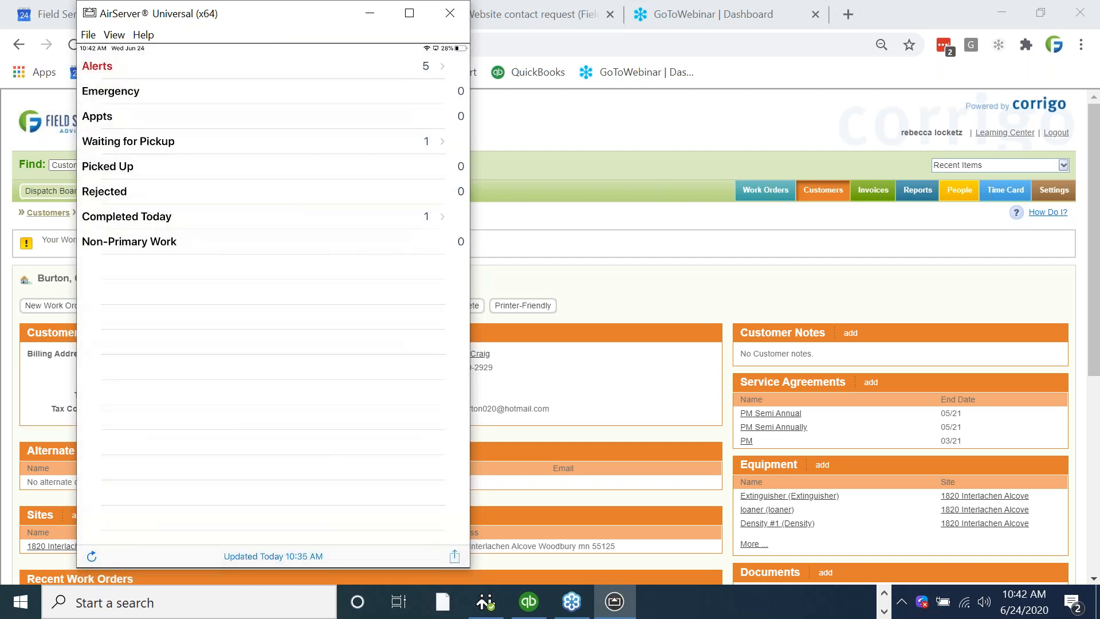
Open today's completed work order in the mobile app, then sign and accept the customer signature on its printout.
left_click(127, 217)
left_click(172, 93)
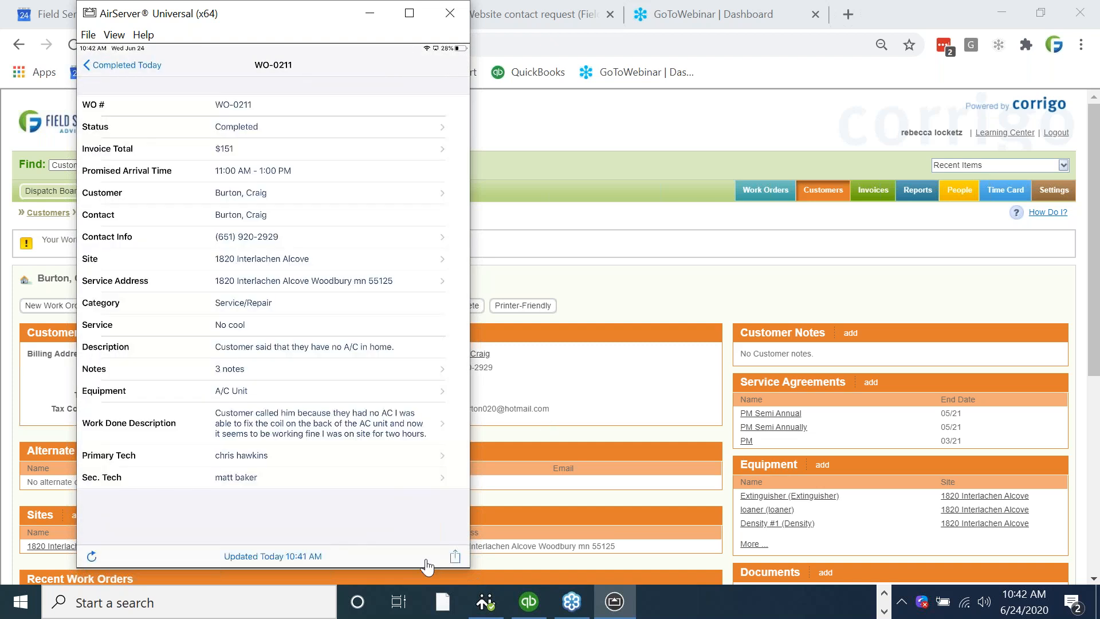
left_click(451, 565)
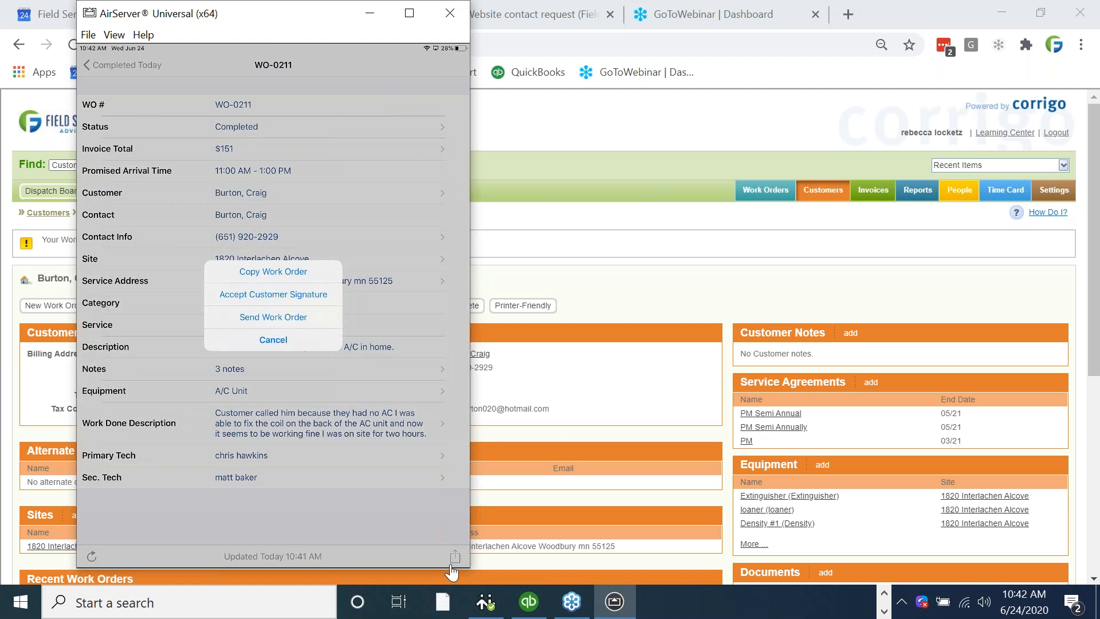
left_click(273, 294)
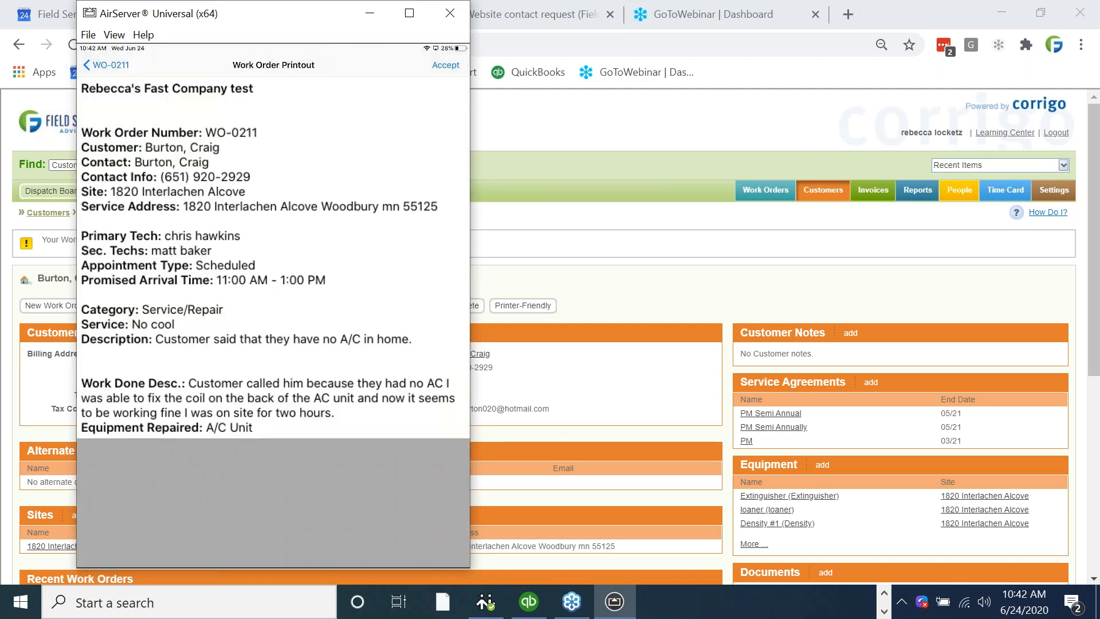
left_click(446, 65)
left_click_drag(177, 237, 204, 291)
mouse_move(187, 214)
left_mouse_down()
mouse_move(230, 281)
mouse_move(304, 270)
left_mouse_up()
mouse_move(320, 167)
left_mouse_down()
mouse_move(351, 264)
mouse_move(410, 253)
left_mouse_up()
left_click(511, 64)
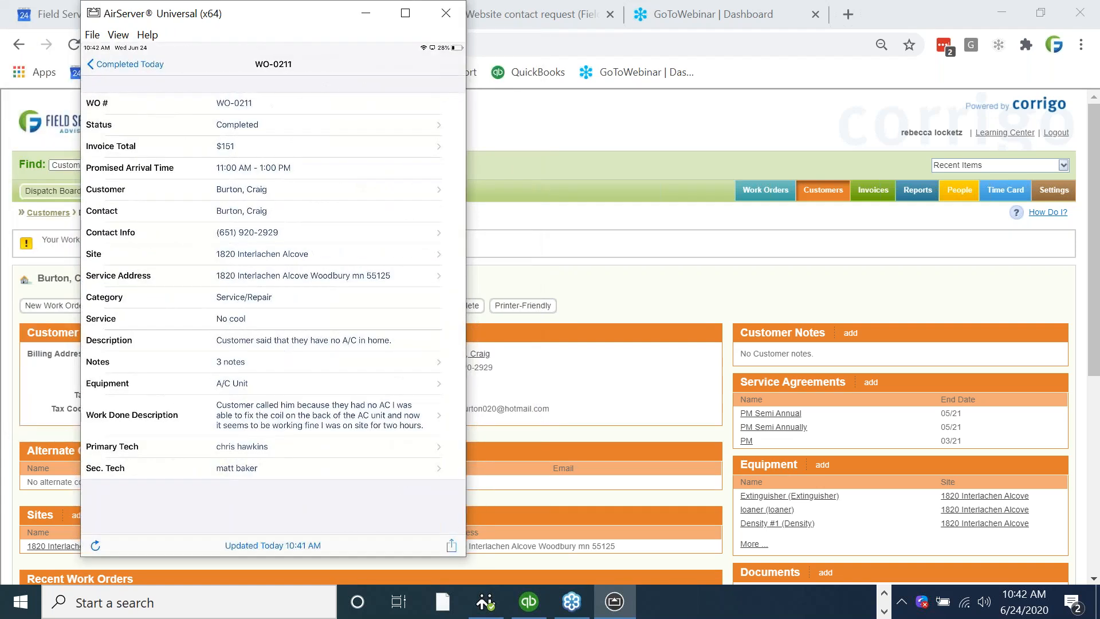
Send the signed work order from the mobile app.
left_click(451, 546)
left_click(272, 312)
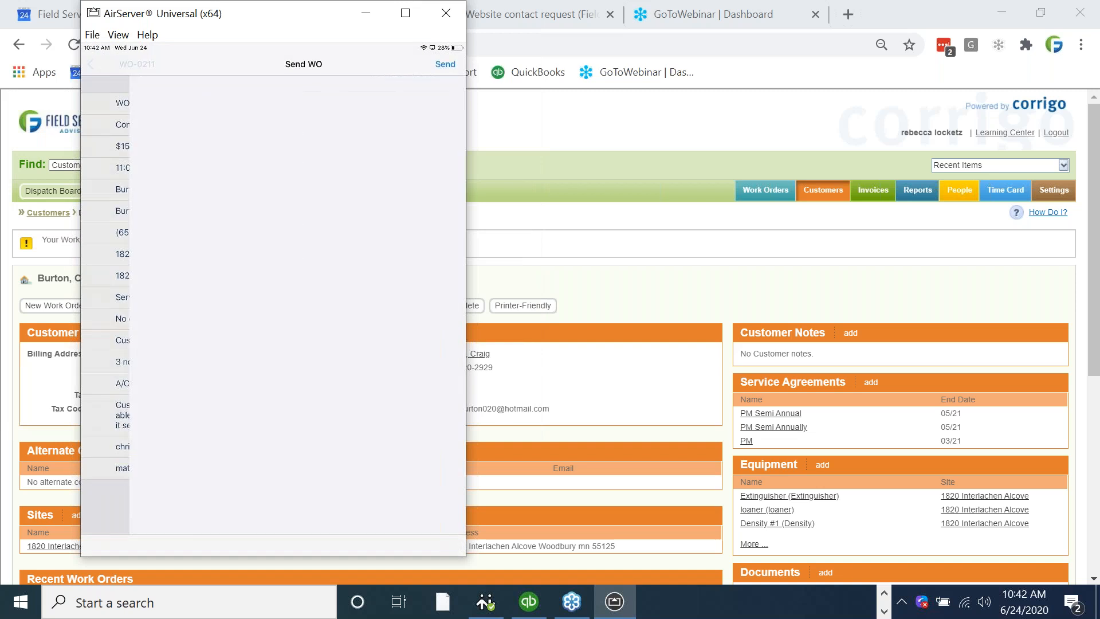
left_click(437, 311)
left_click(445, 64)
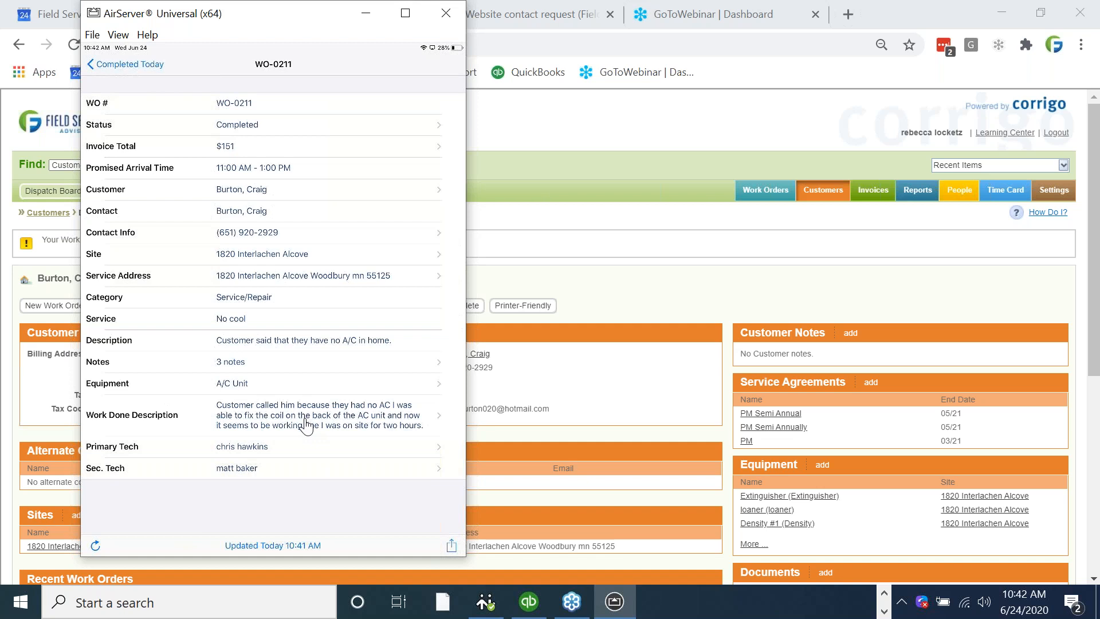
left_click(349, 427)
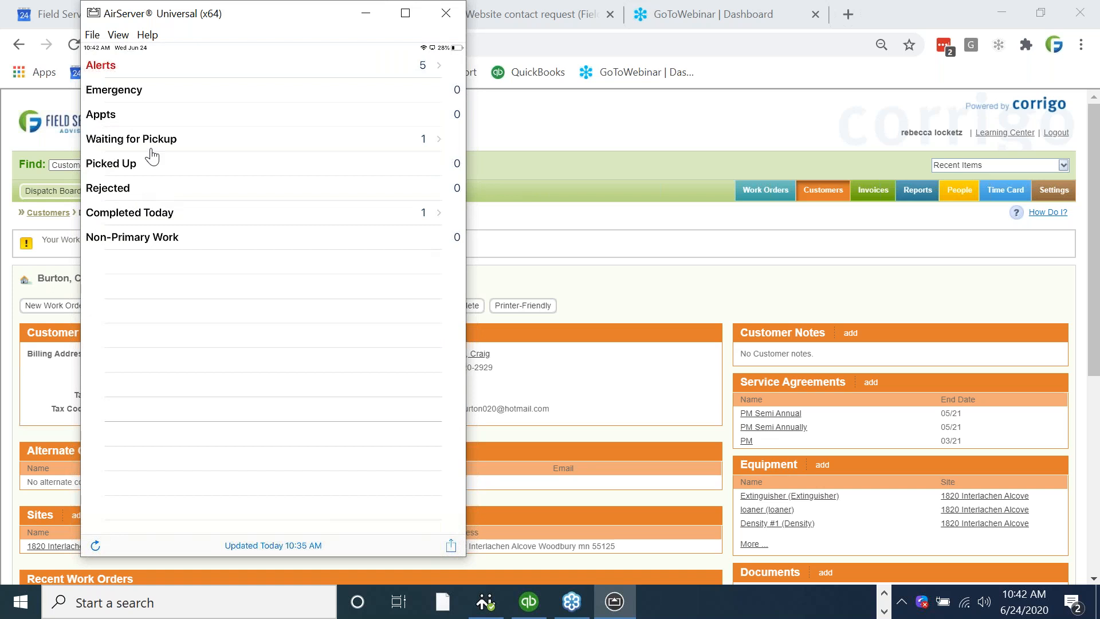
Switch to Corrigo in the browser, list the completed work orders, and open the most recent one to review its details and attachments.
left_click(378, 19)
left_click(776, 191)
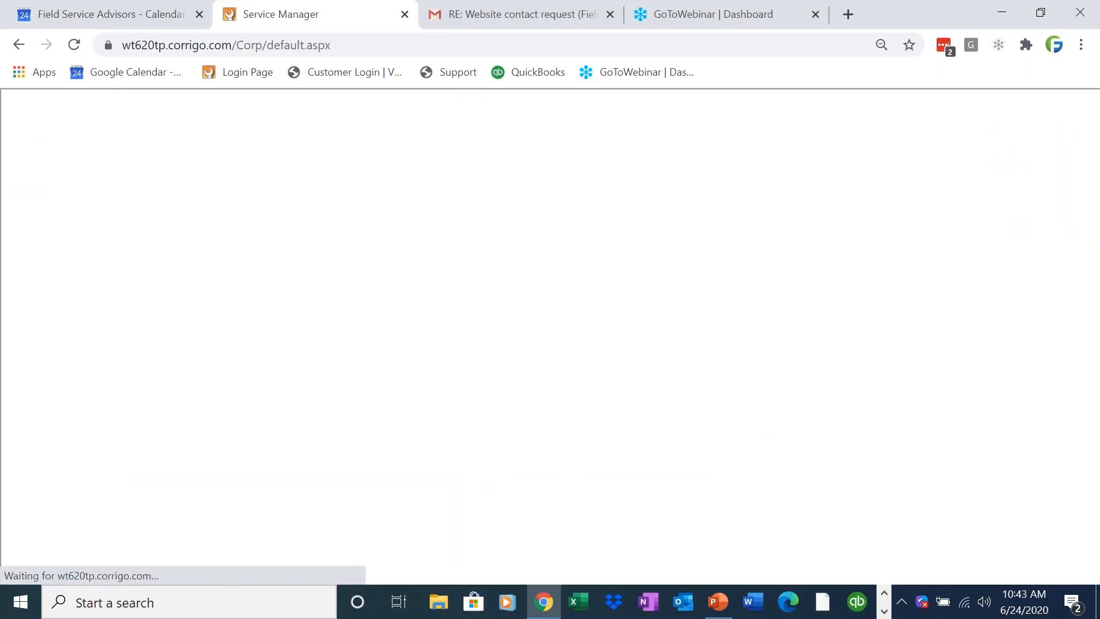
left_click(108, 233)
left_click(100, 295)
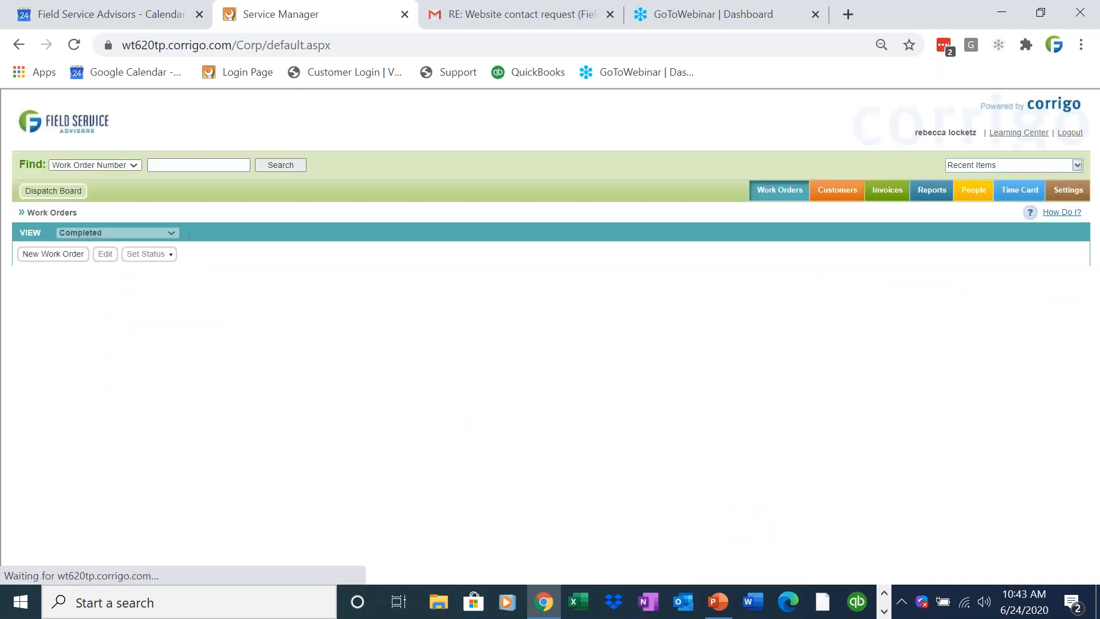
left_click(124, 294)
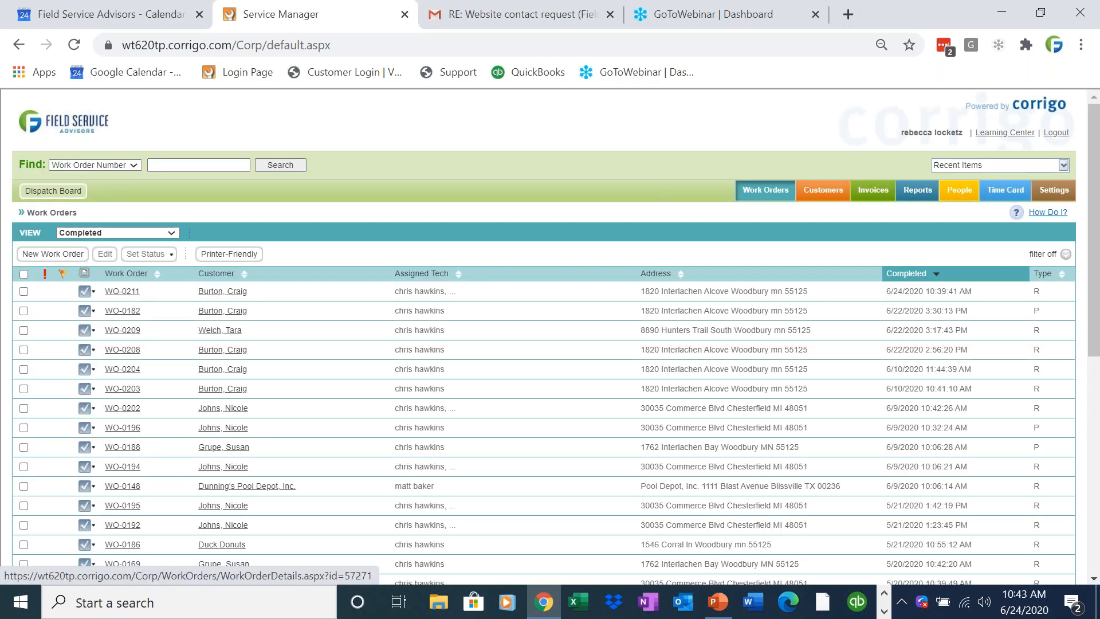
left_click_drag(1095, 358, 1095, 433)
left_click_drag(123, 453, 50, 438)
left_click(24, 439)
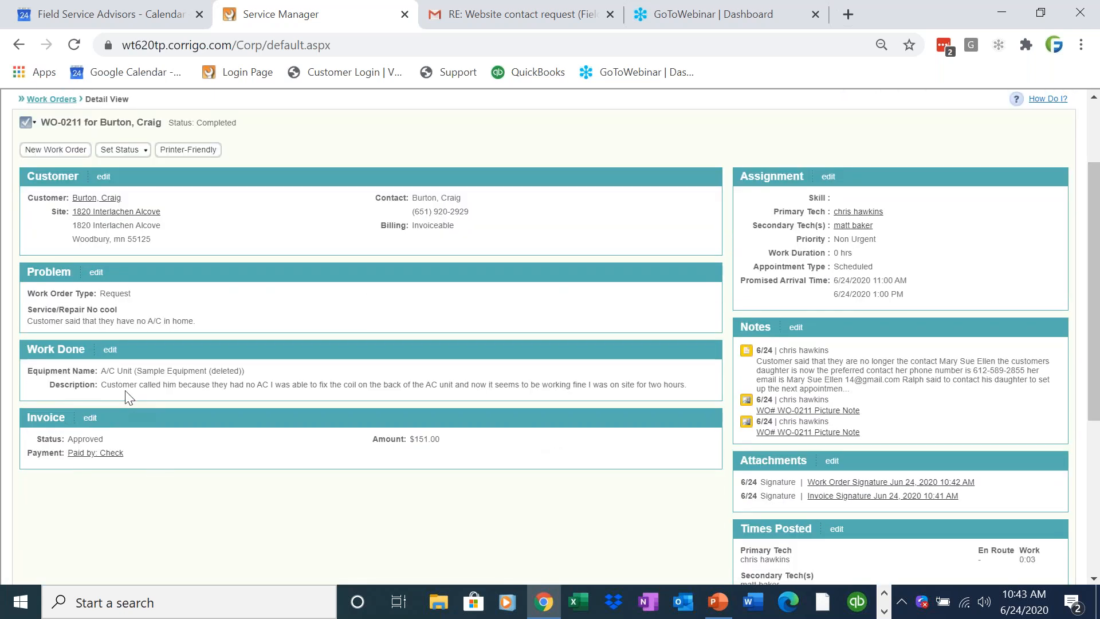
Open the work order's invoice for editing, review its charges, and choose Approved as the invoice status.
left_click(90, 418)
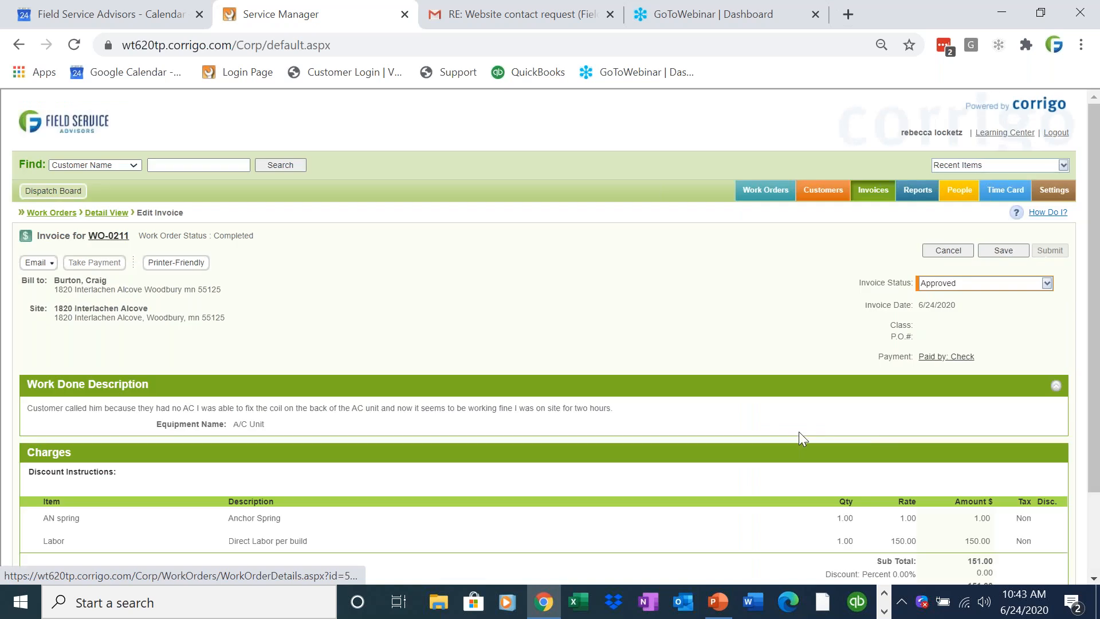
left_click_drag(1095, 335, 1094, 444)
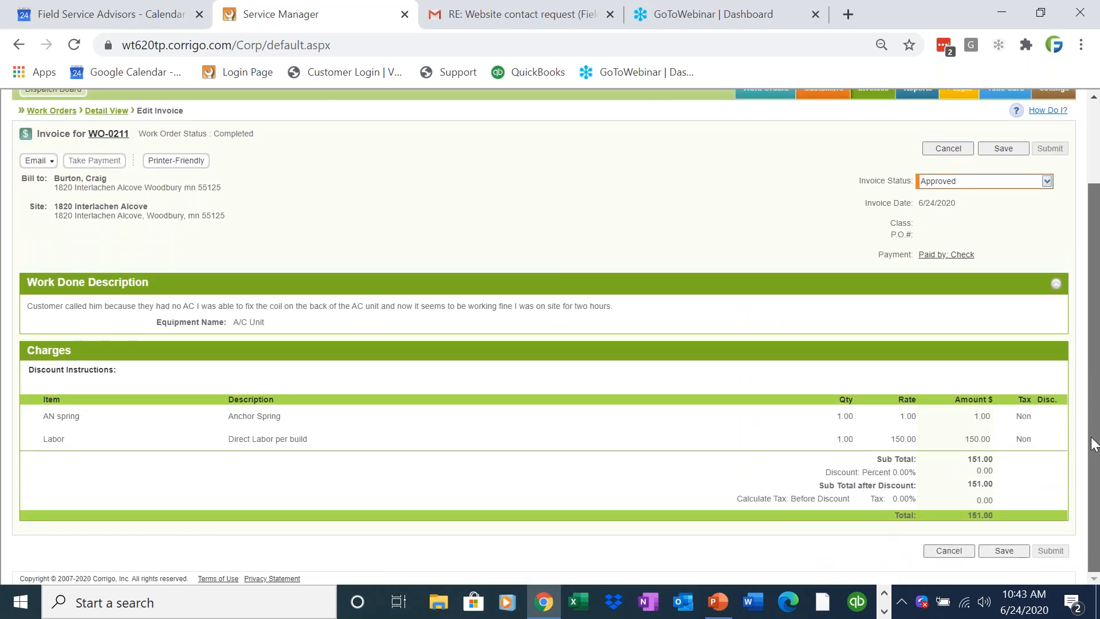
scroll(1095, 436, "up", 1)
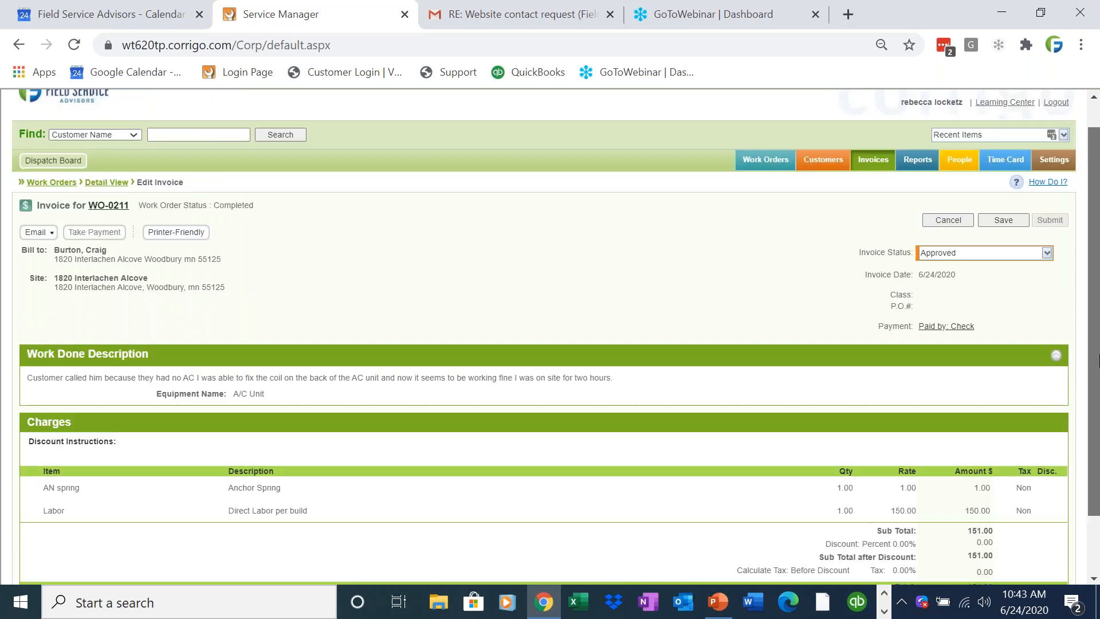
left_click(1047, 254)
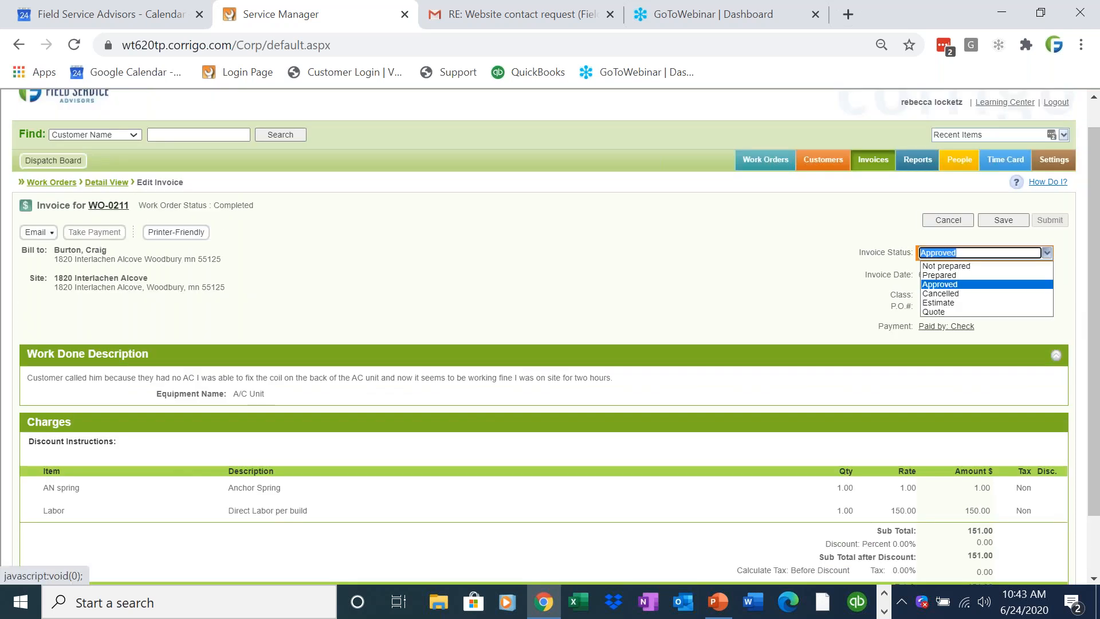
left_click(1020, 285)
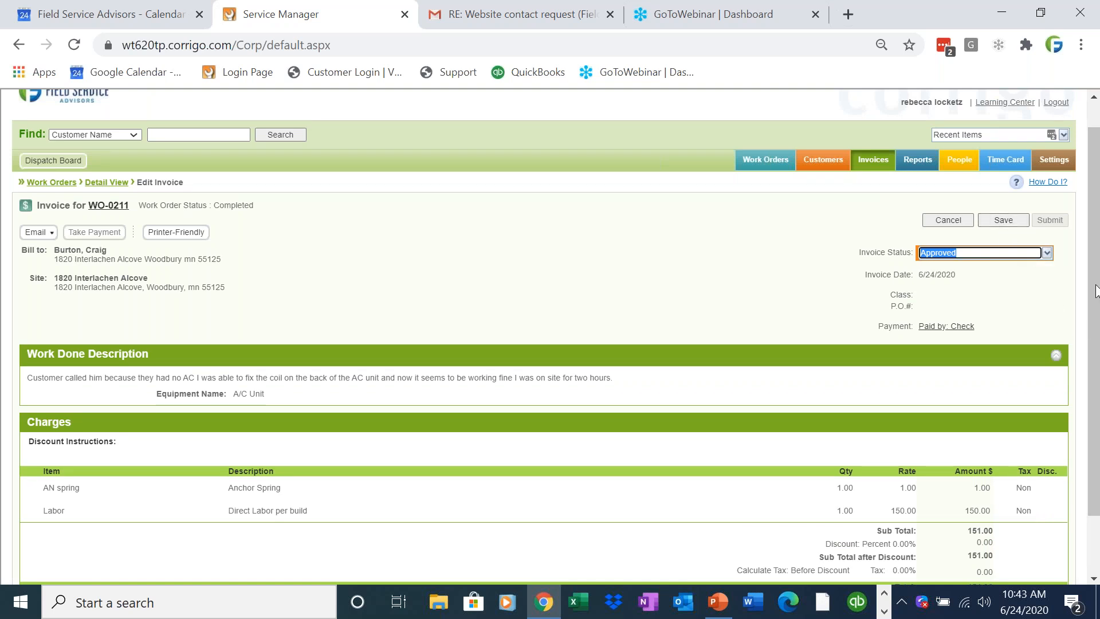
Switch to QuickBooks, set aside the update window, and open the company file sample_advanced inventory business.qbw.
left_click(862, 608)
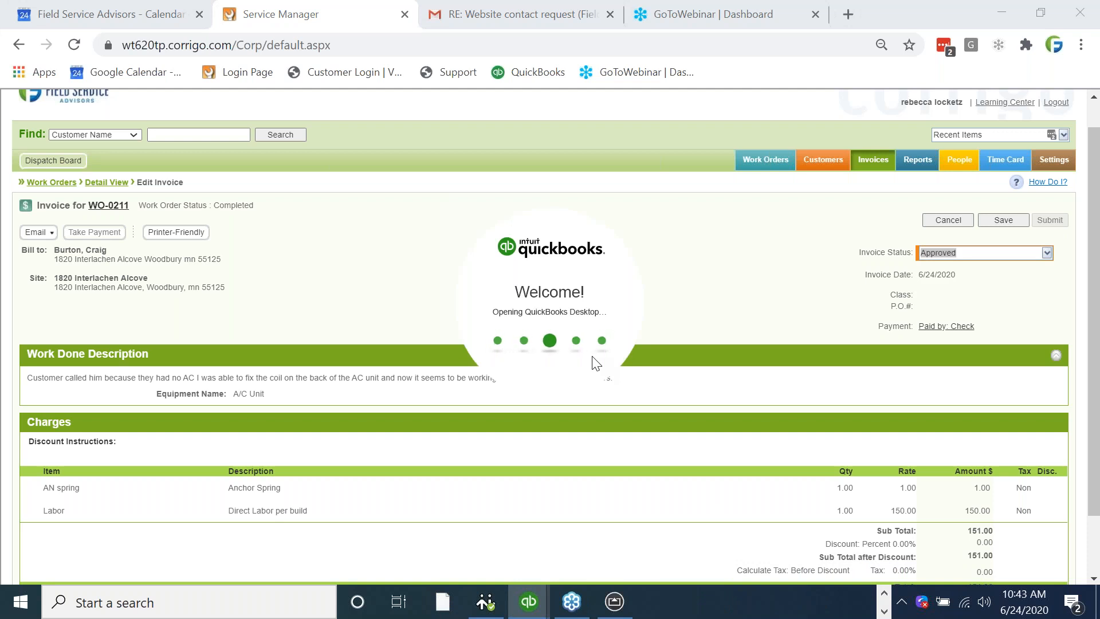
left_click(646, 366)
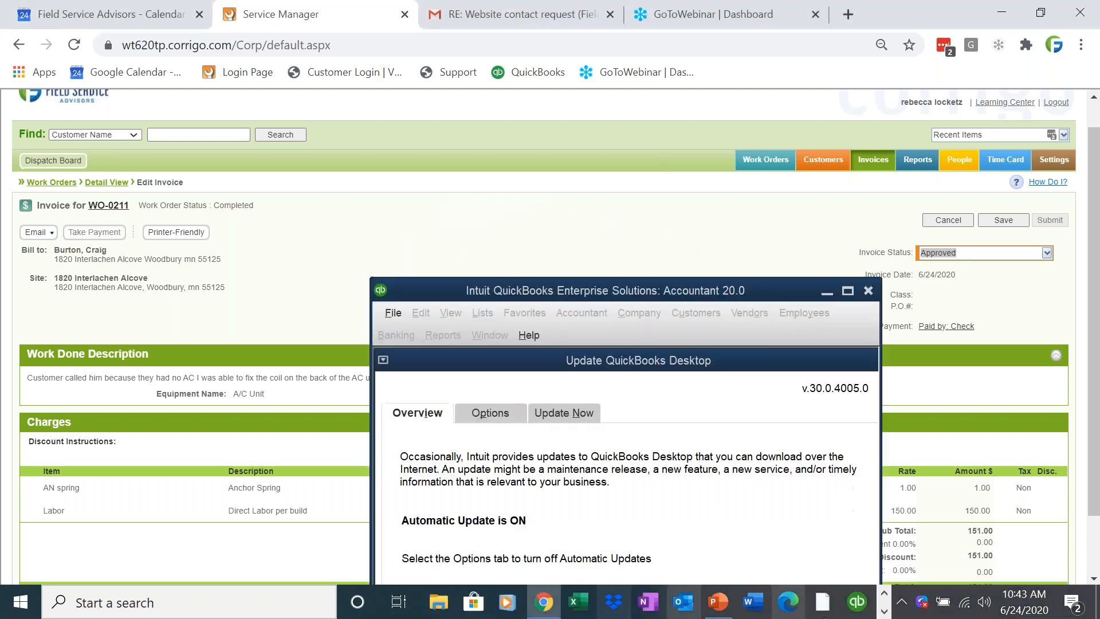
left_click(848, 291)
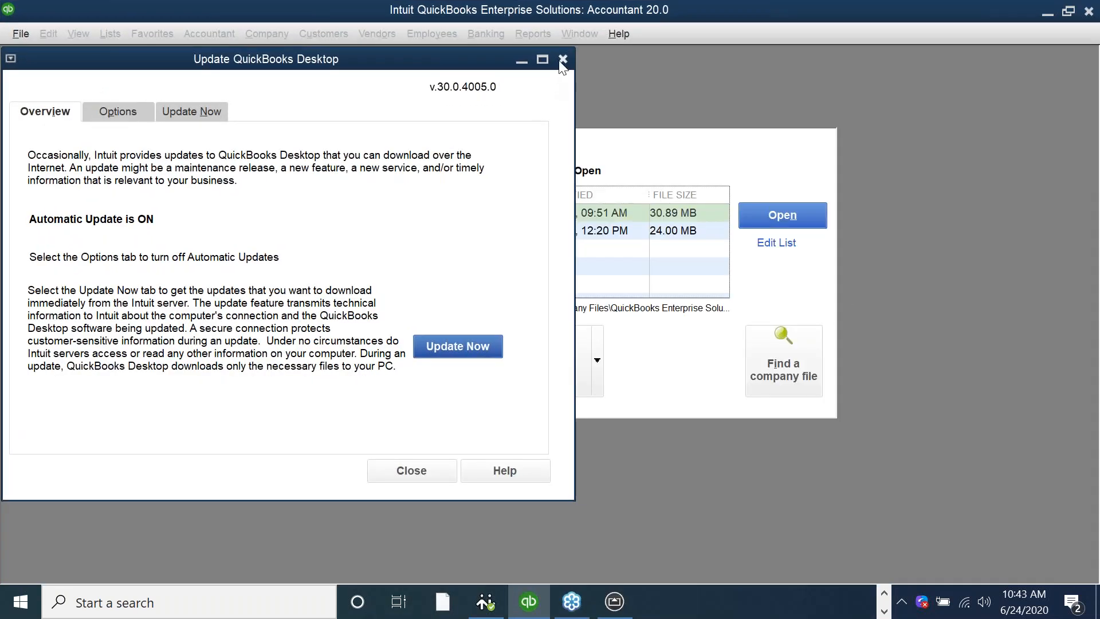
left_click(521, 60)
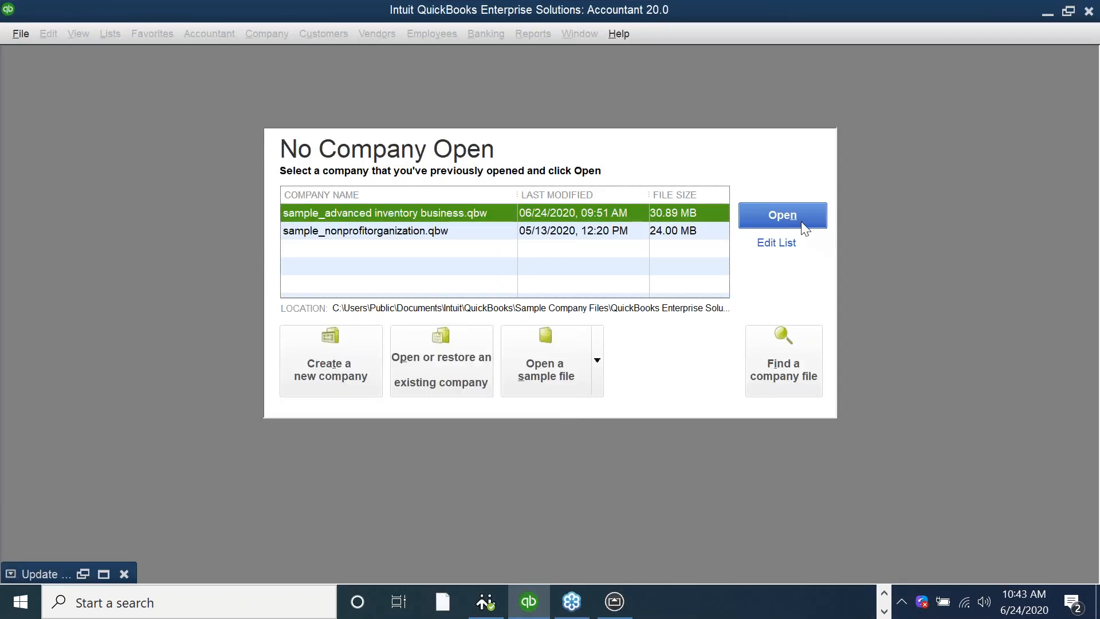
left_click(796, 219)
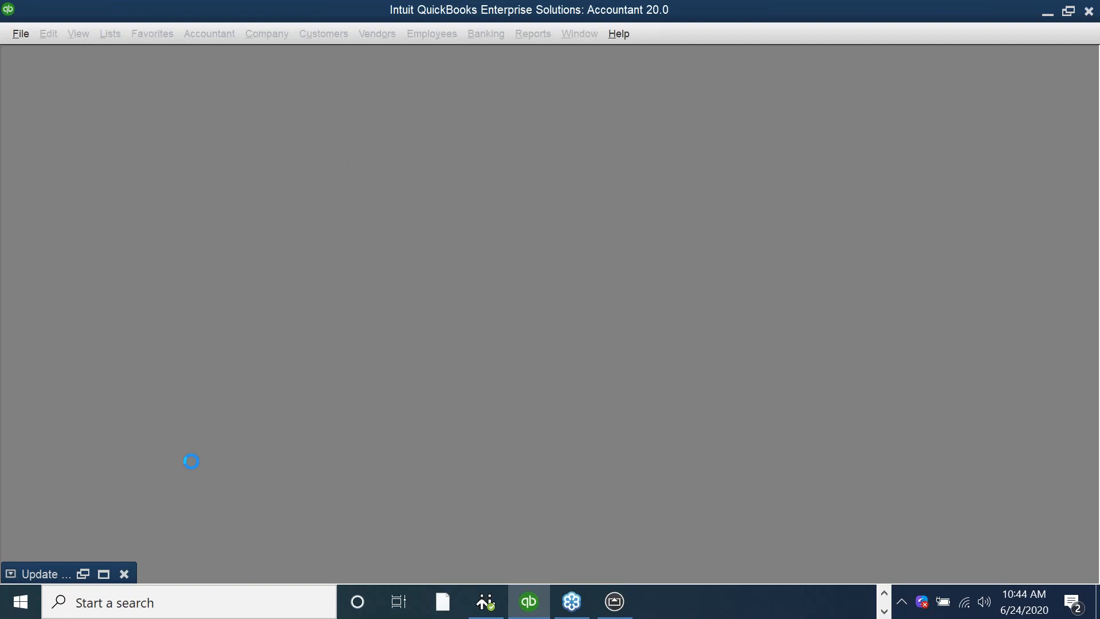
Enter the password and sign in to the QuickBooks company file.
type("•••••••••")
key("BackSpace")
key("BackSpace")
key("BackSpace")
key("BackSpace")
key("BackSpace")
key("BackSpace")
key("BackSpace")
key("BackSpace")
key("BackSpace")
type("•••••••••••")
key("Return")
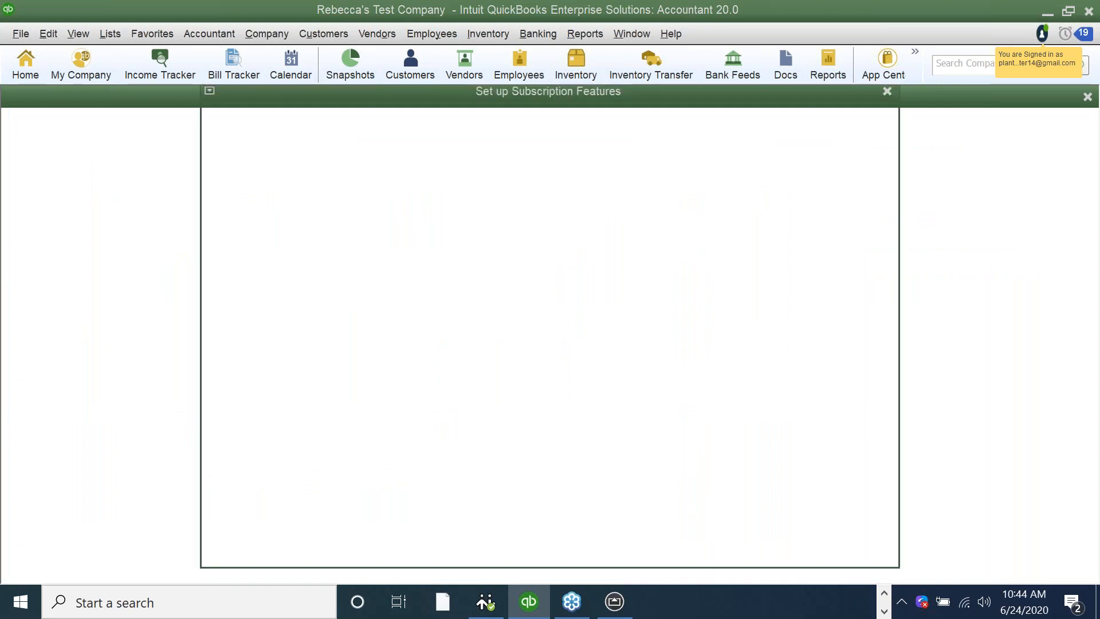
Start a full Intuit Field Svc. Integration synchronization of the QuickBooks company with Service Manager.
left_click(48, 33)
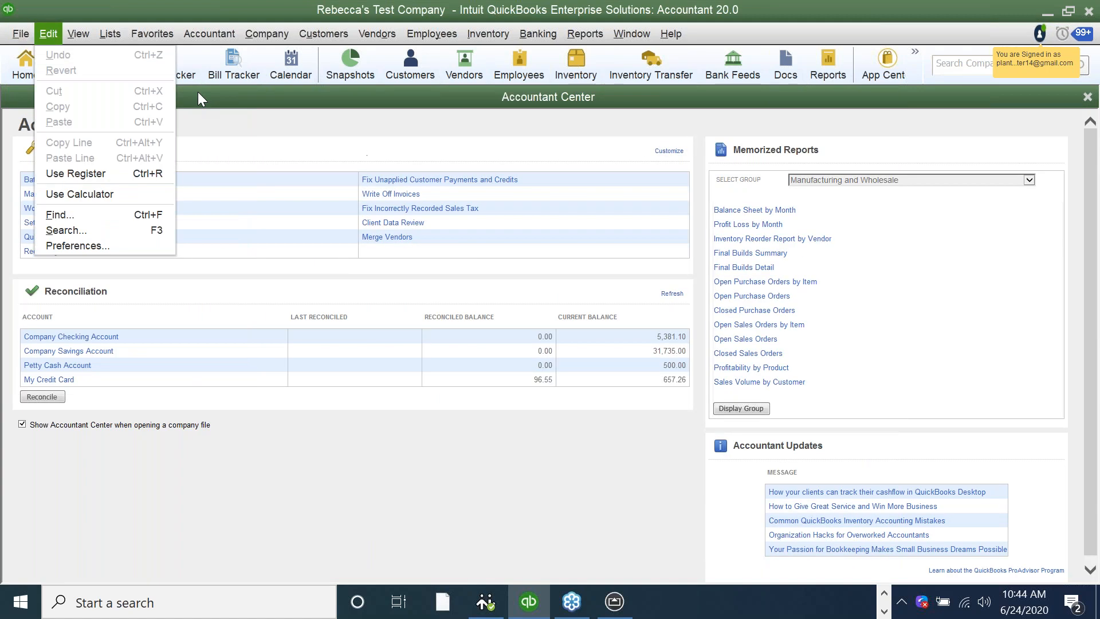
left_click(20, 34)
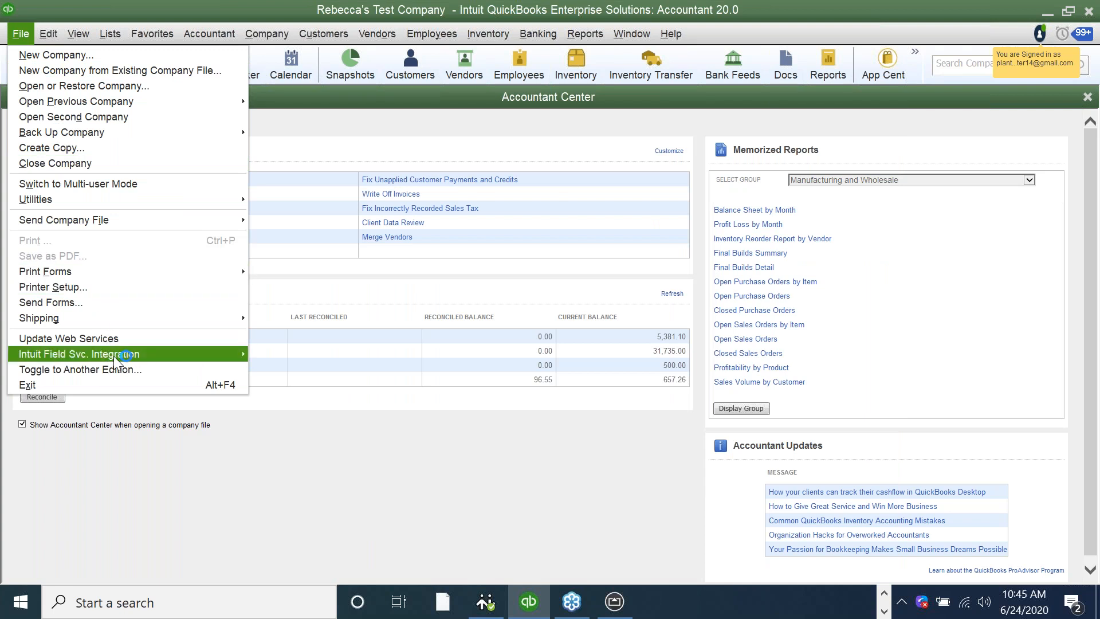
mouse_move(116, 357)
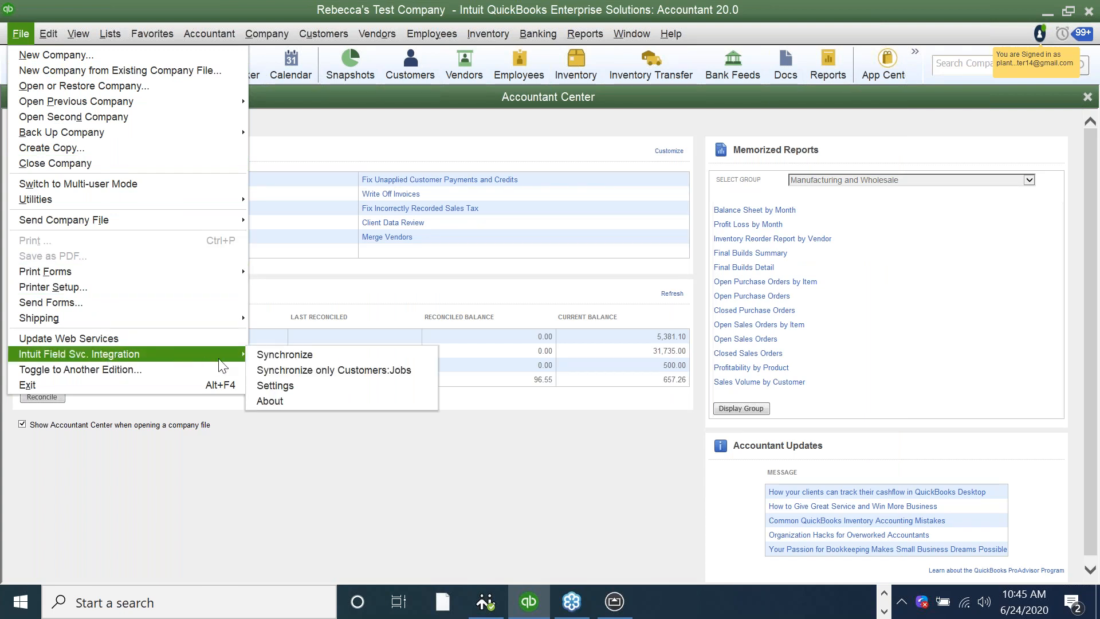
left_click(274, 356)
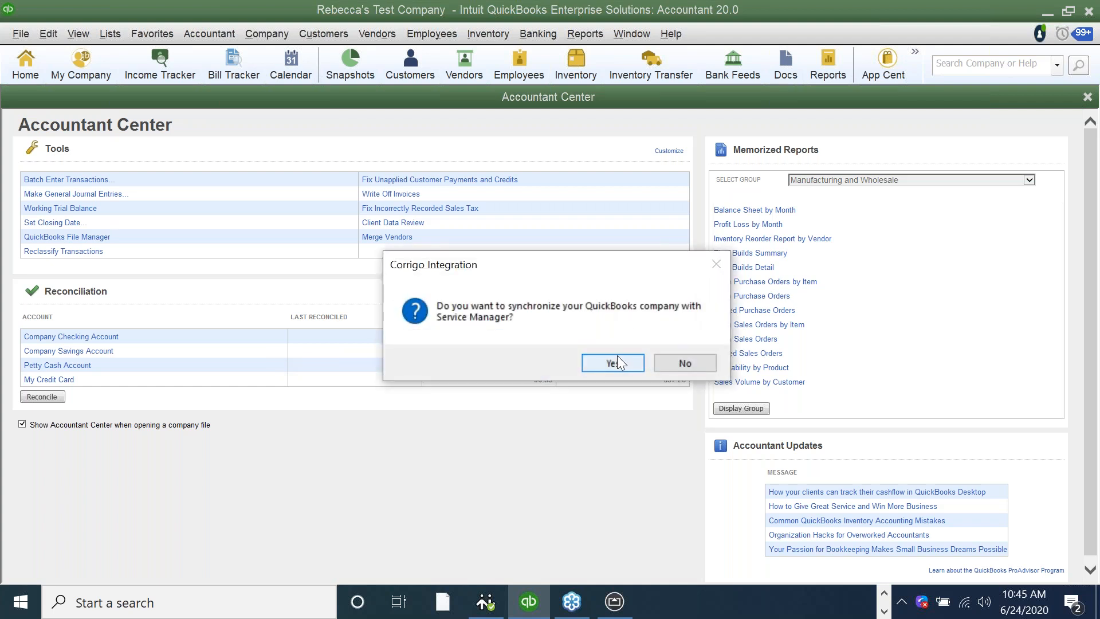
left_click(616, 359)
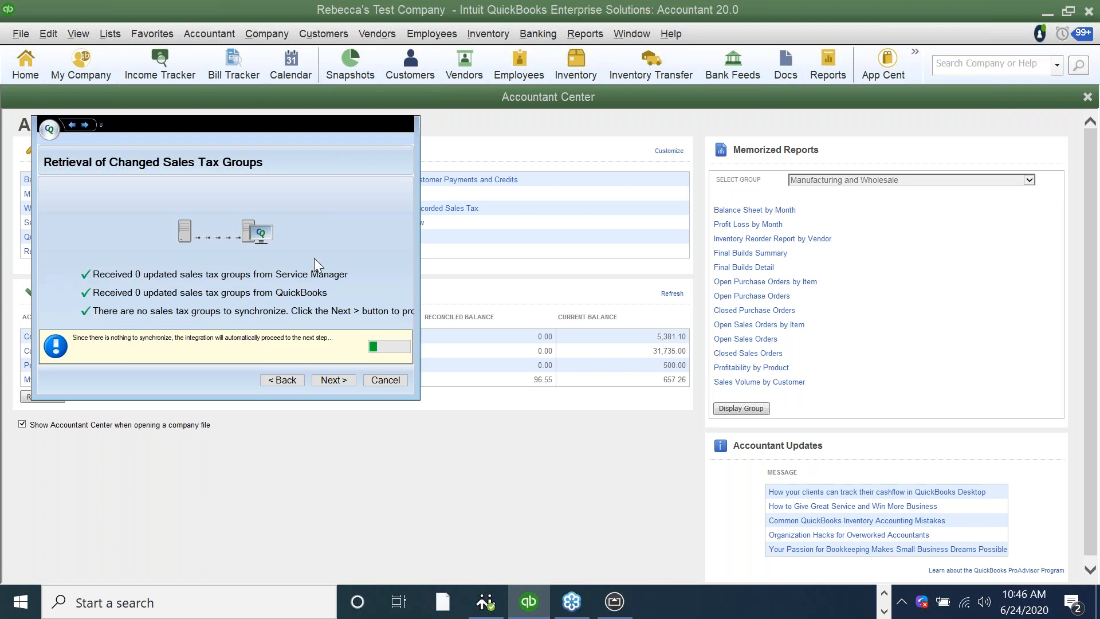
Continue the synchronization past the sales tax groups and accept the technician's matching QuickBooks employee and sales rep.
left_click(341, 382)
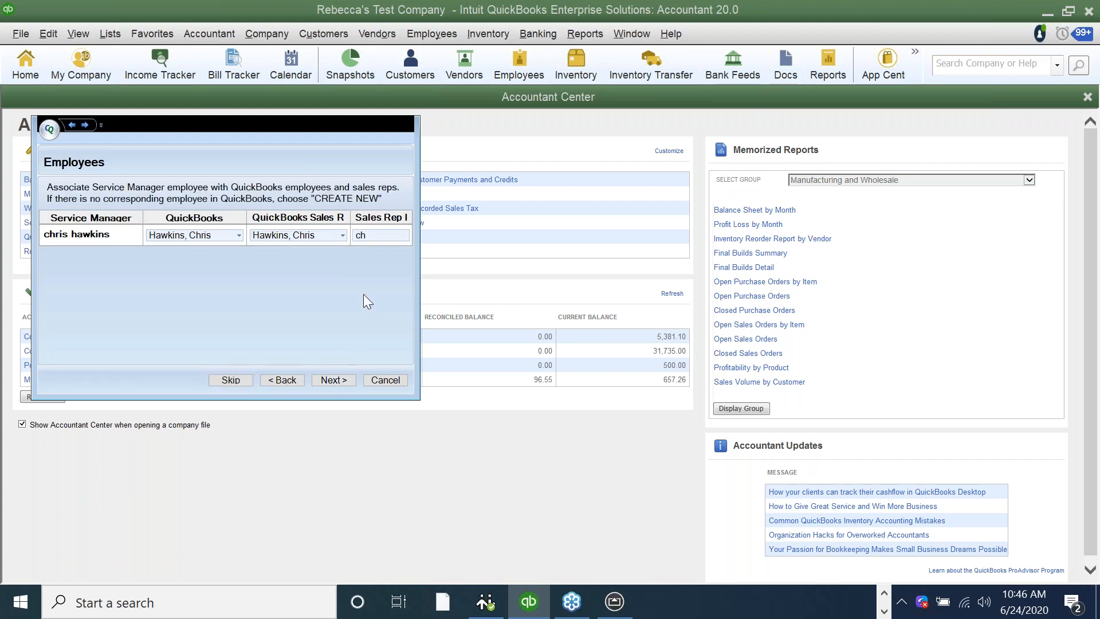
left_click(340, 384)
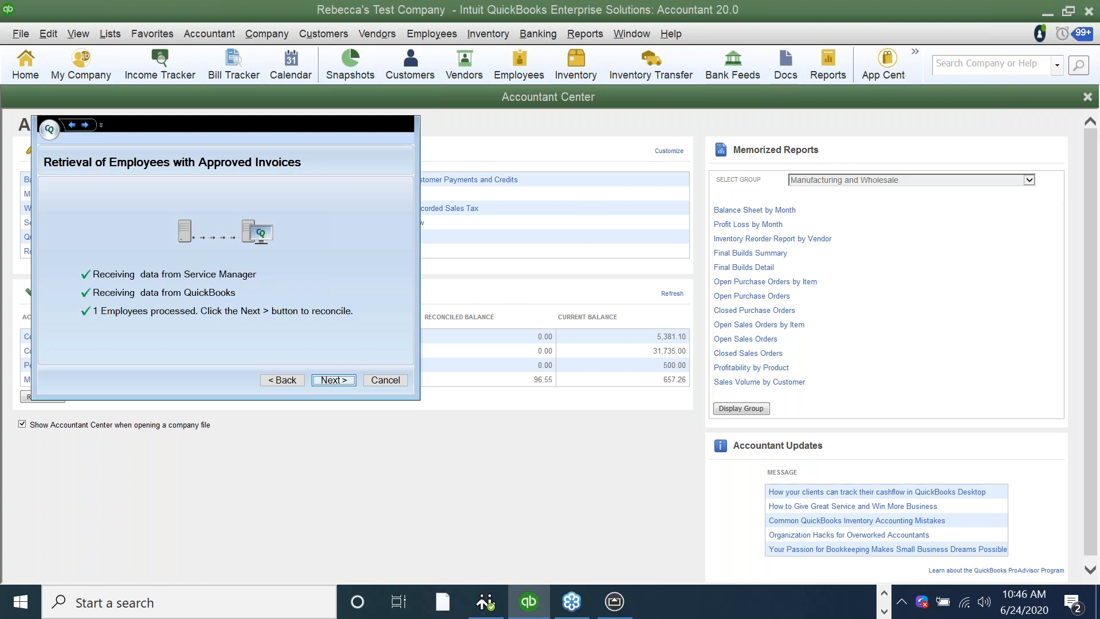
key("Return")
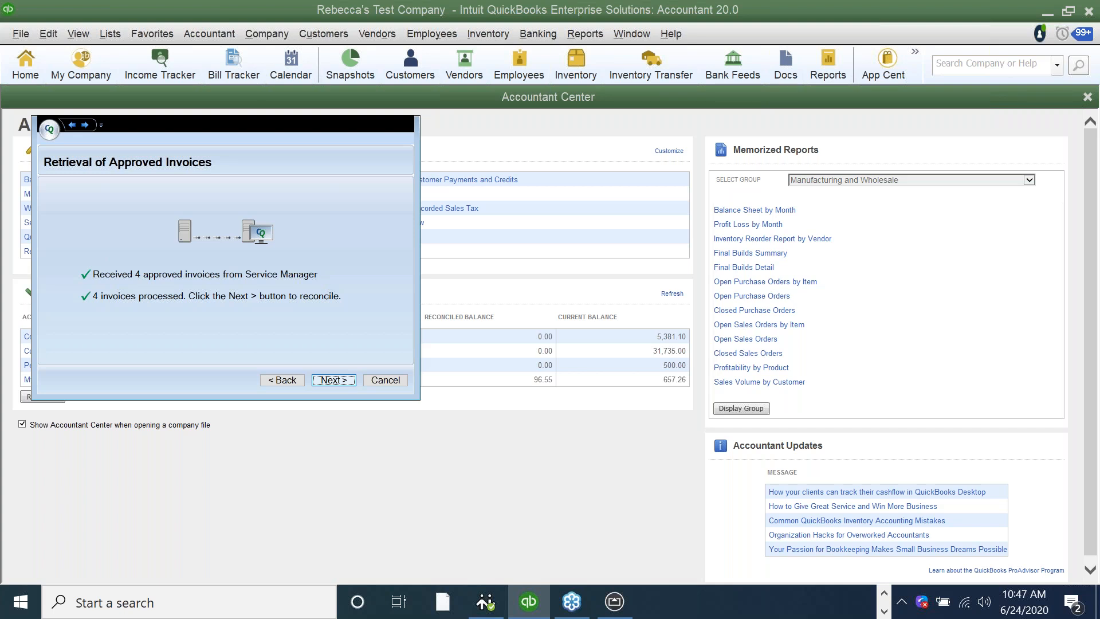
Import the approved Service Manager invoices and reconcile the updated payments to finish the synchronization.
key("Return")
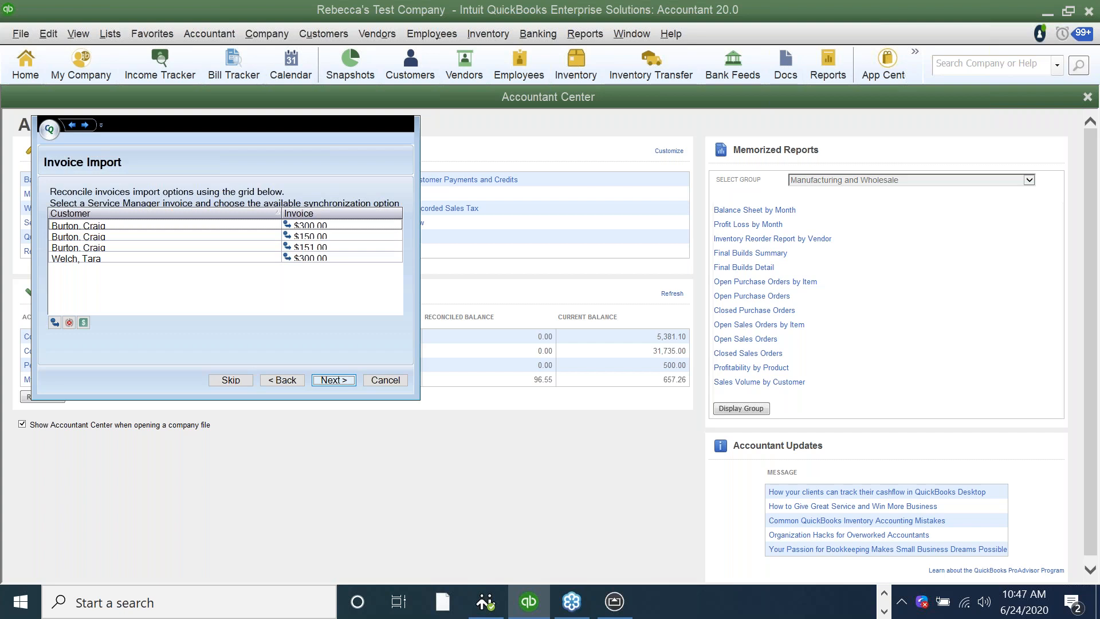
key("Return")
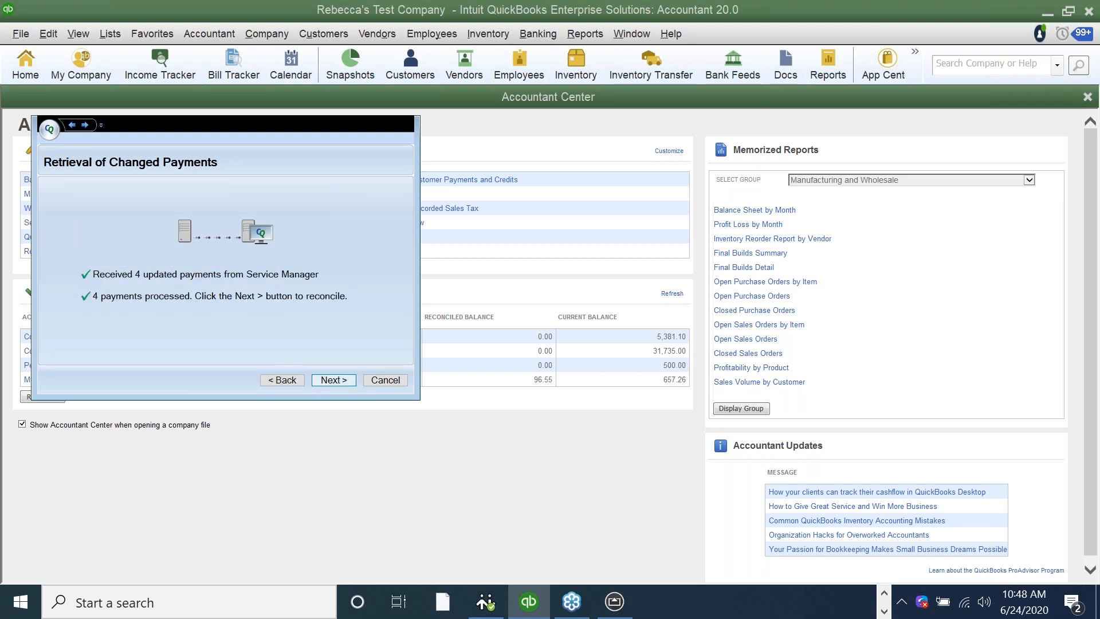
key("Return")
key("Return")
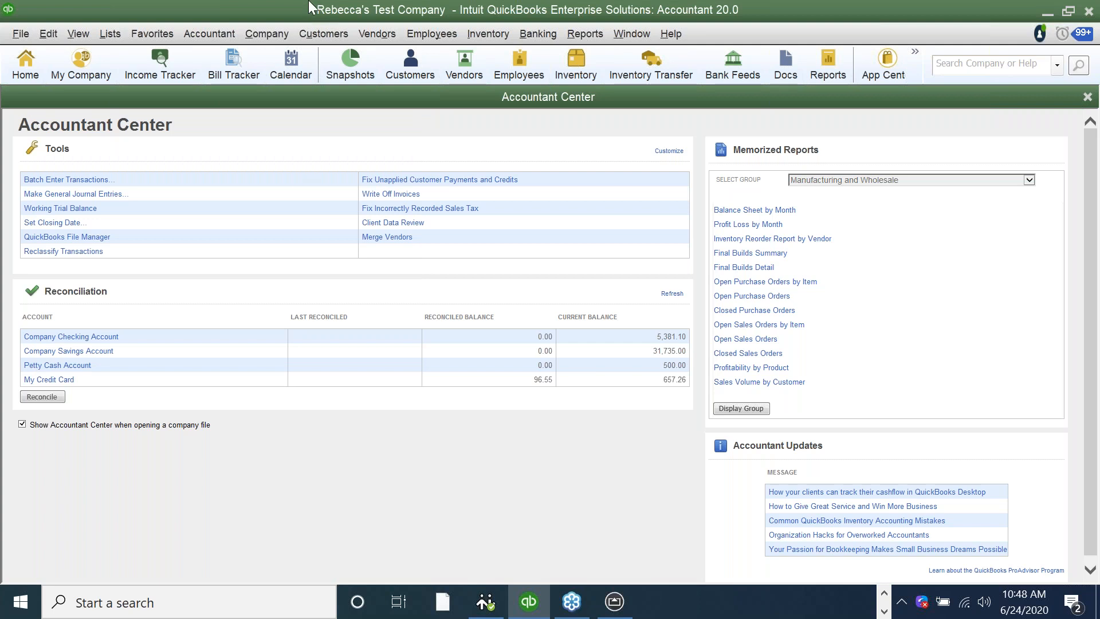
Open the Customer Center and search the active customers for the work order's customer by first name.
left_click(316, 34)
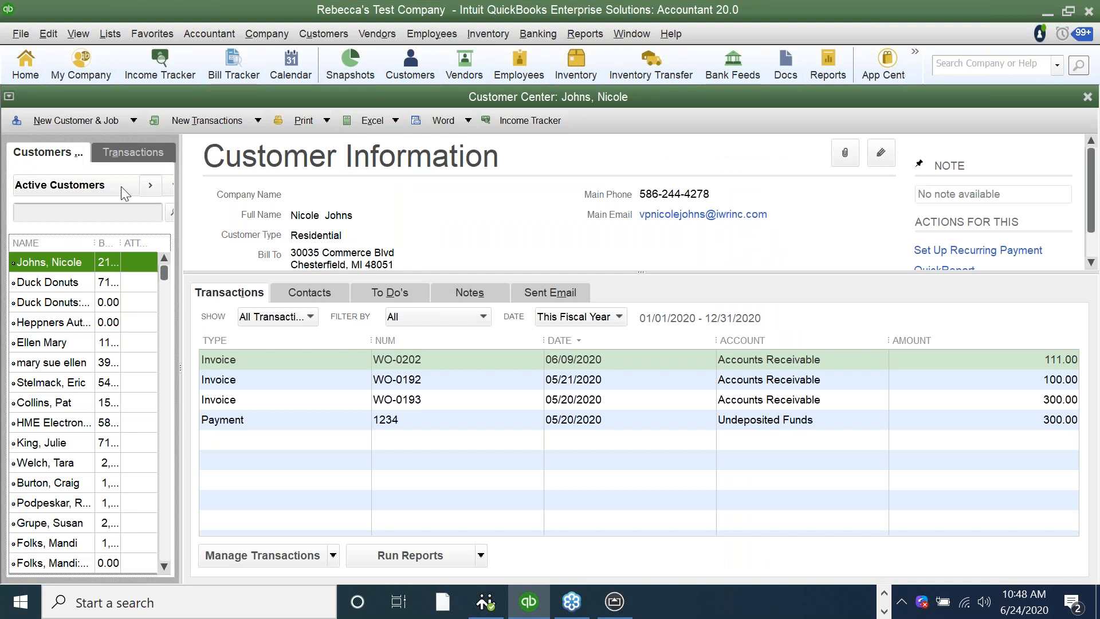
left_click(117, 212)
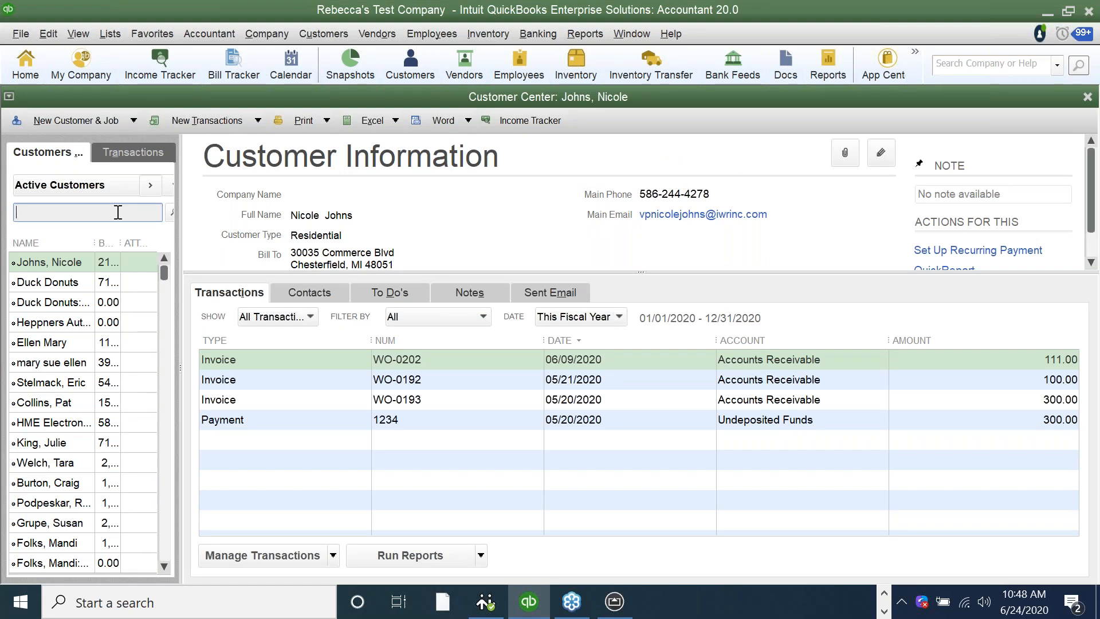
type("craig")
left_click(166, 215)
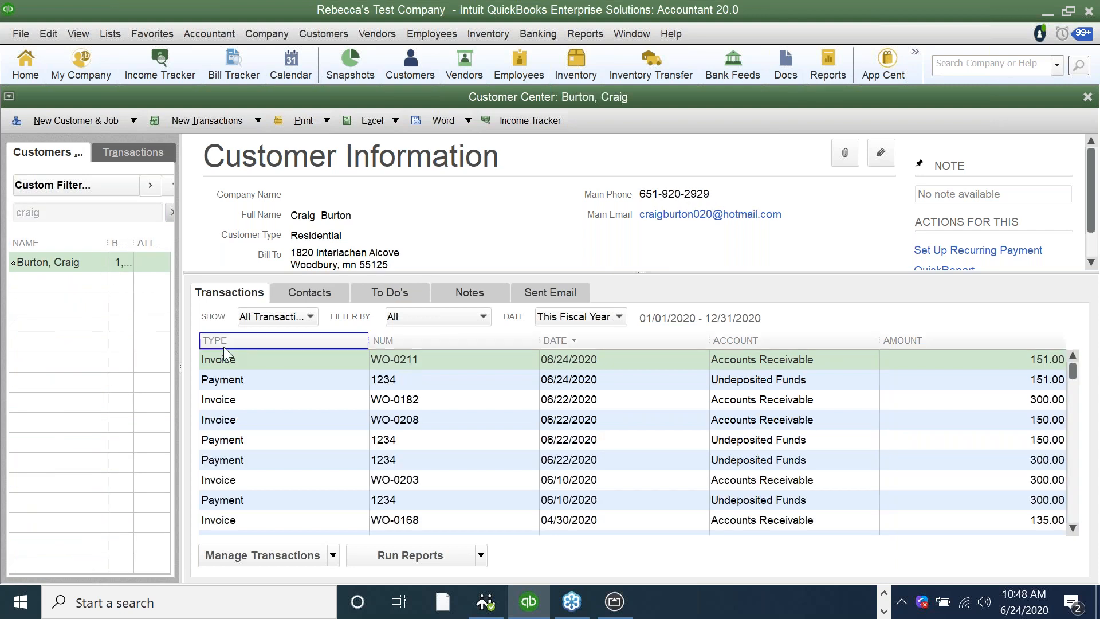
Open the customer's invoice dated 06/24/2020 and review its line items, the technician's work description and the options for emailing it.
left_click(271, 362)
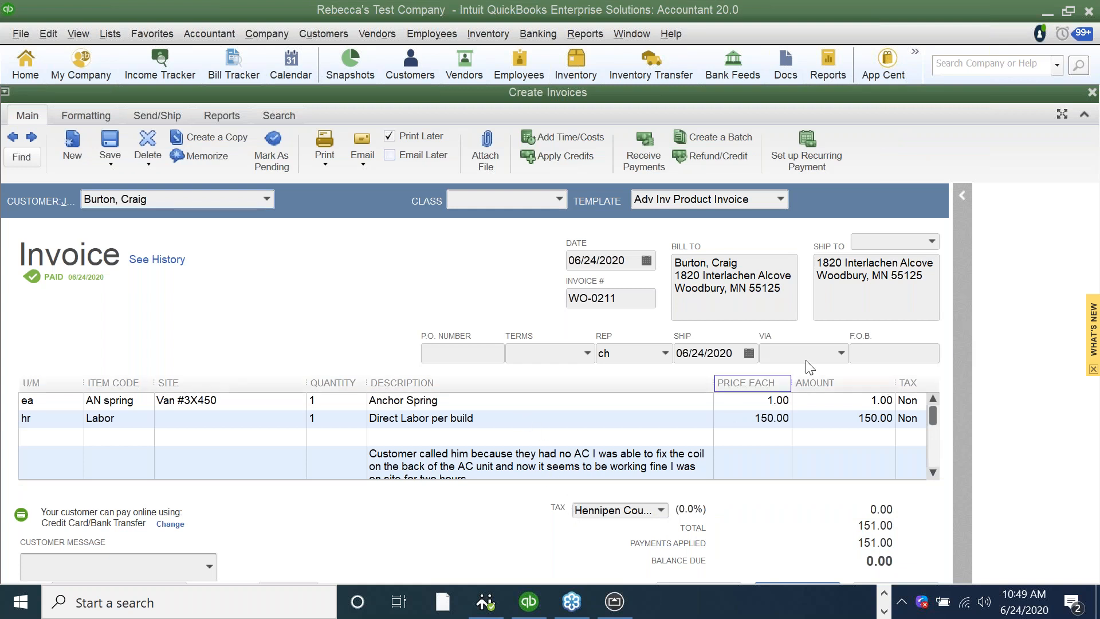
left_click(558, 471)
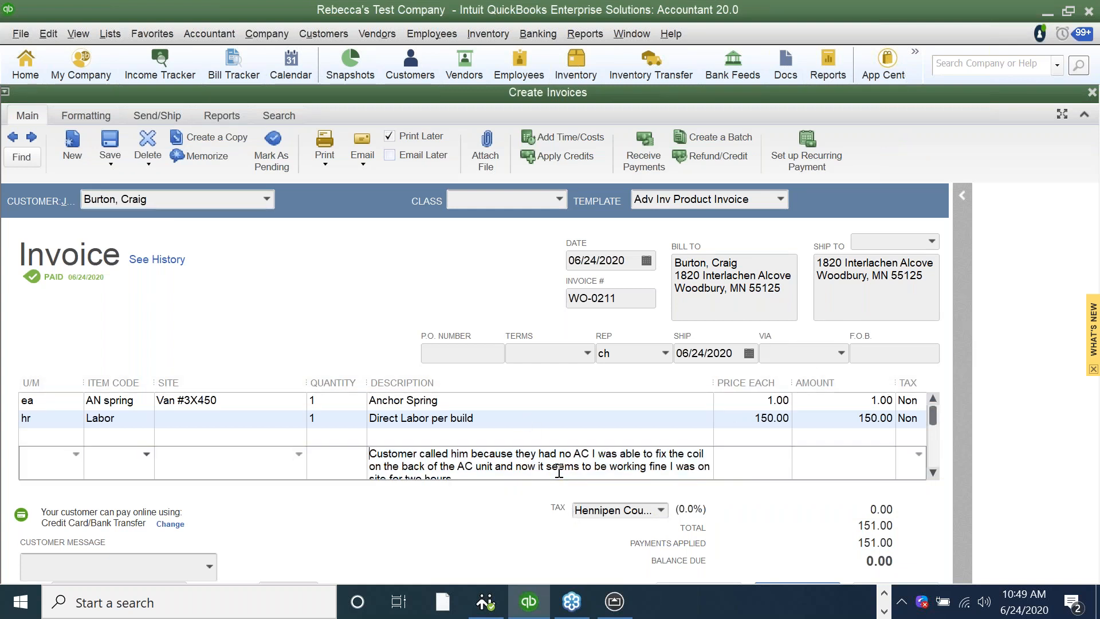
left_click(935, 473)
left_click(556, 473)
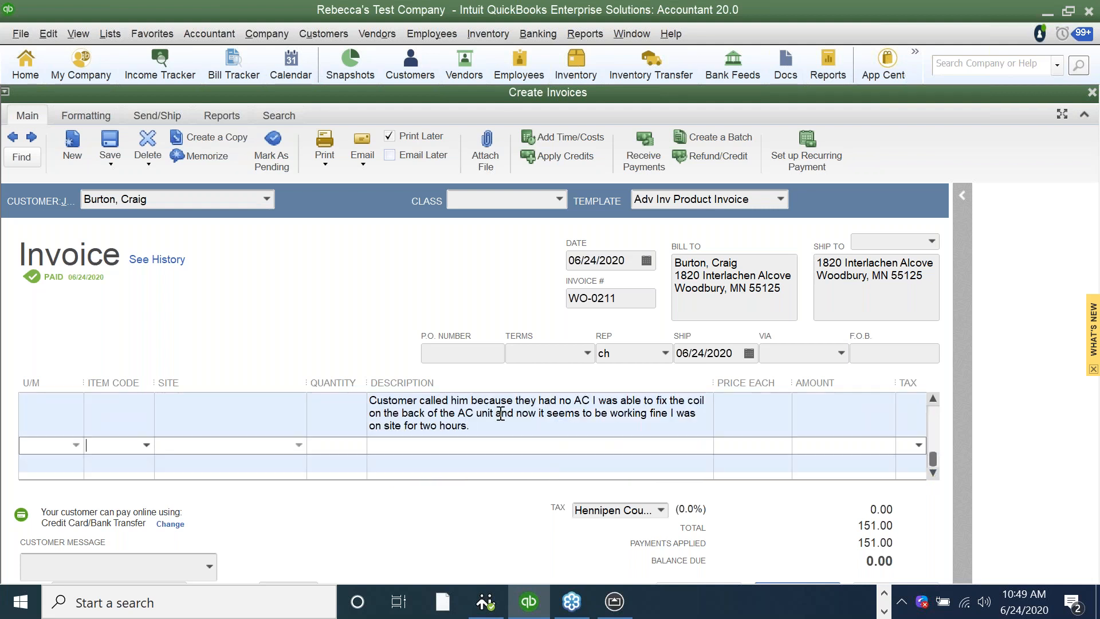
left_click(362, 166)
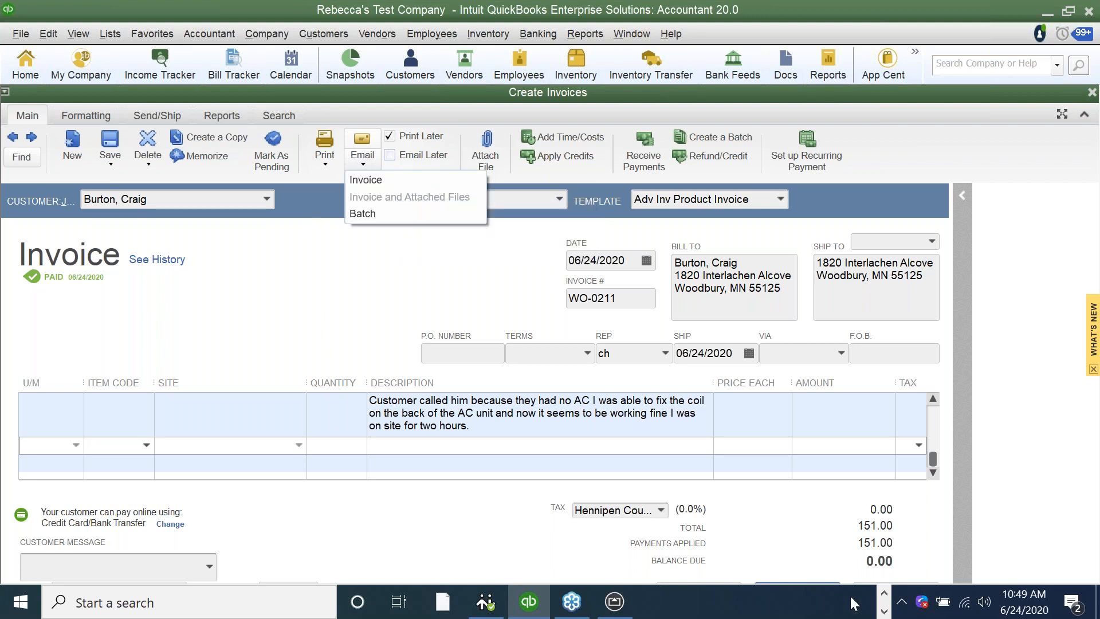
Switch to the Intuit Field Service Management presentation in PowerPoint and select slide 5.
left_click(884, 610)
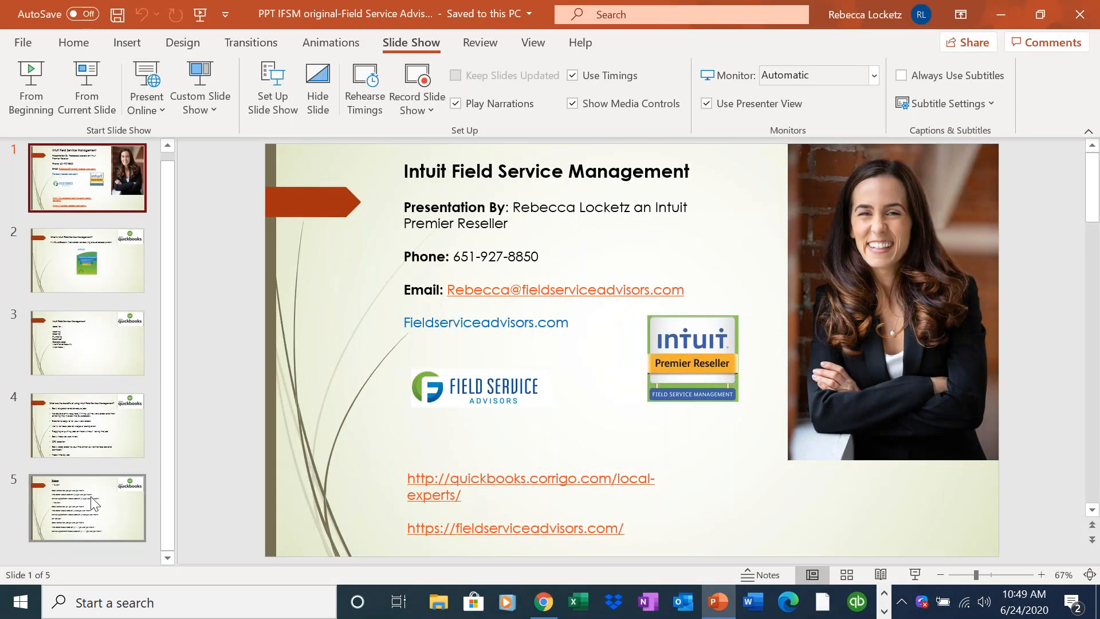
left_click(91, 497)
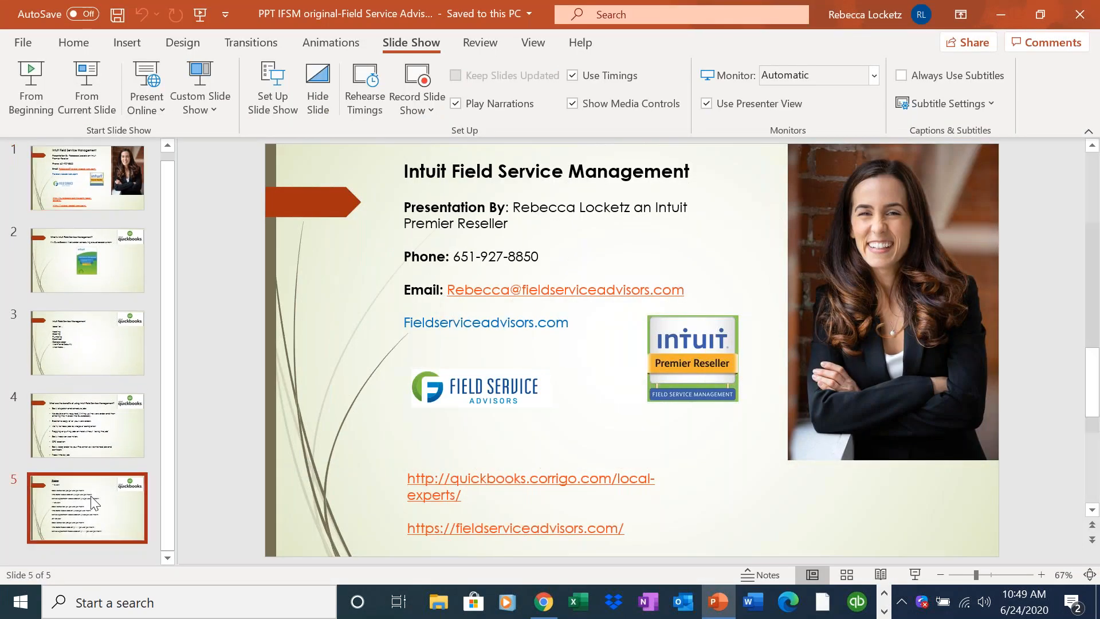